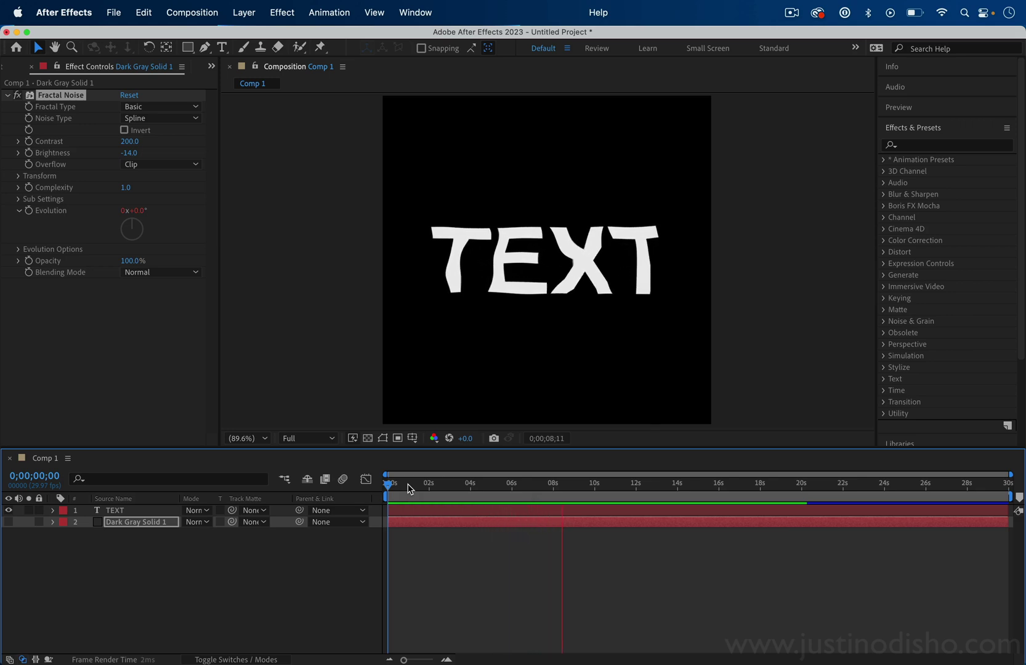
# Stop playback and delete the TEXT layer and the Dark Gray Solid 1 layer
pyautogui.press('space')
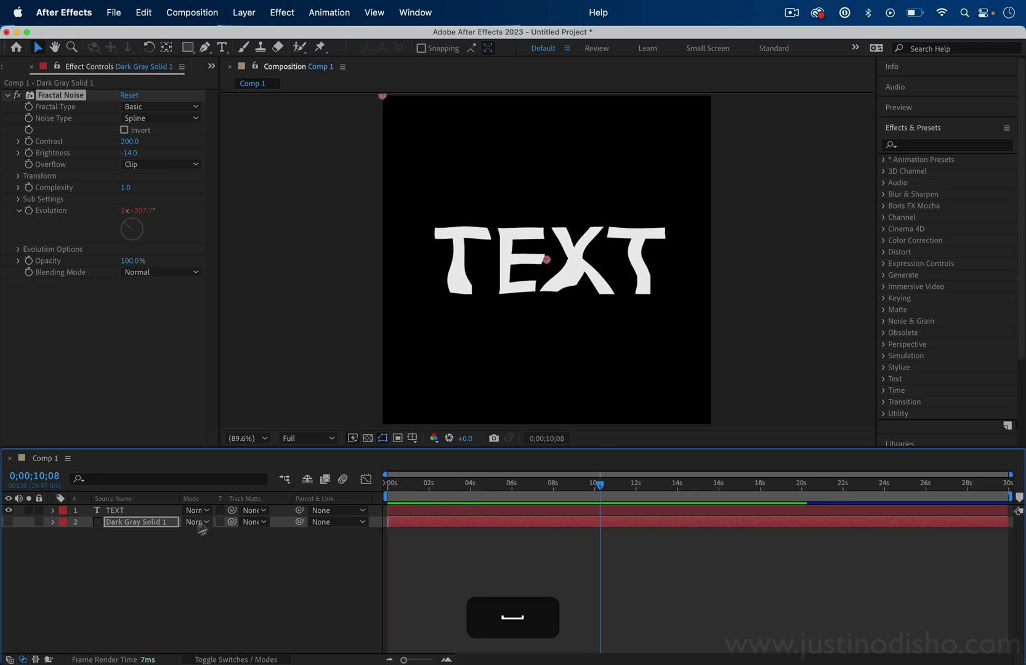
pyautogui.click(150, 506)
pyautogui.press('BackSpace')
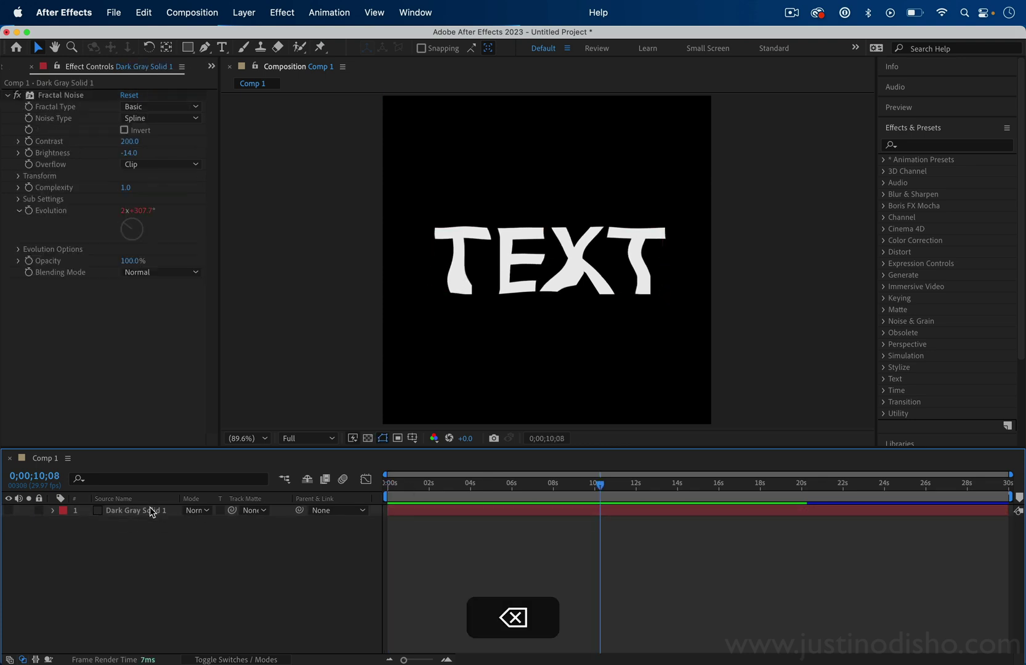
pyautogui.click(151, 511)
pyautogui.press('BackSpace')
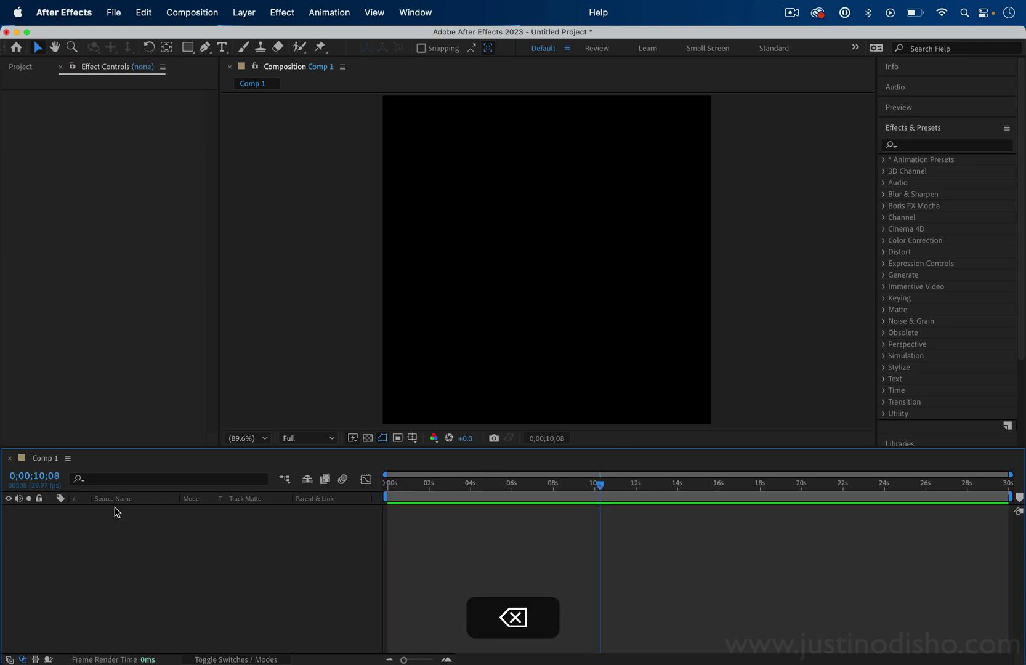
# Create a new solid layer with default settings via Layer > New > Solid
pyautogui.click(264, 7)
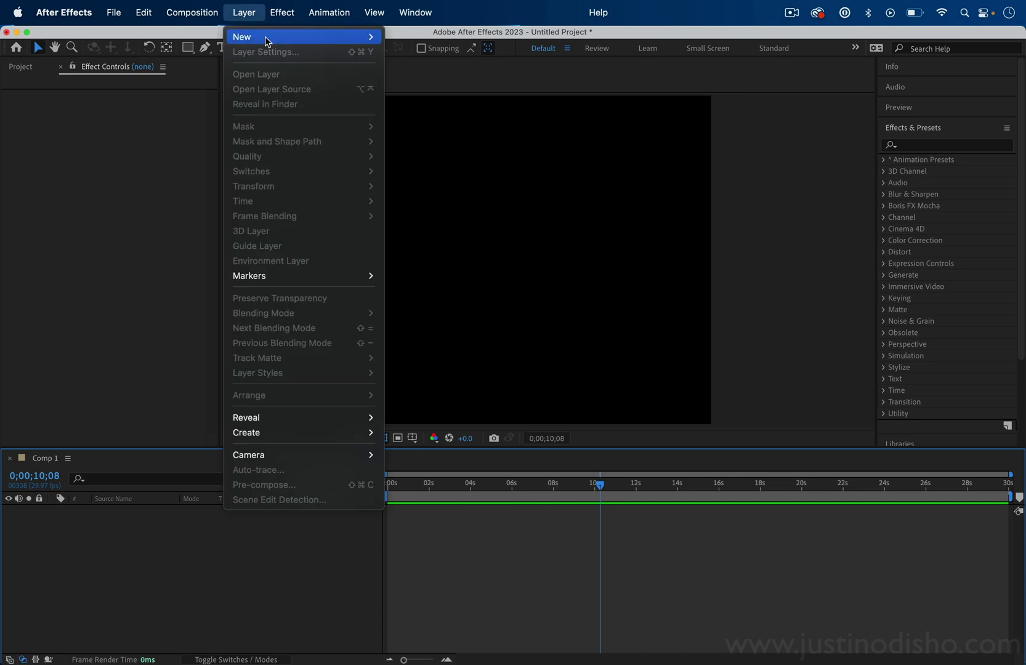
pyautogui.moveTo(268, 38)
pyautogui.click(441, 56)
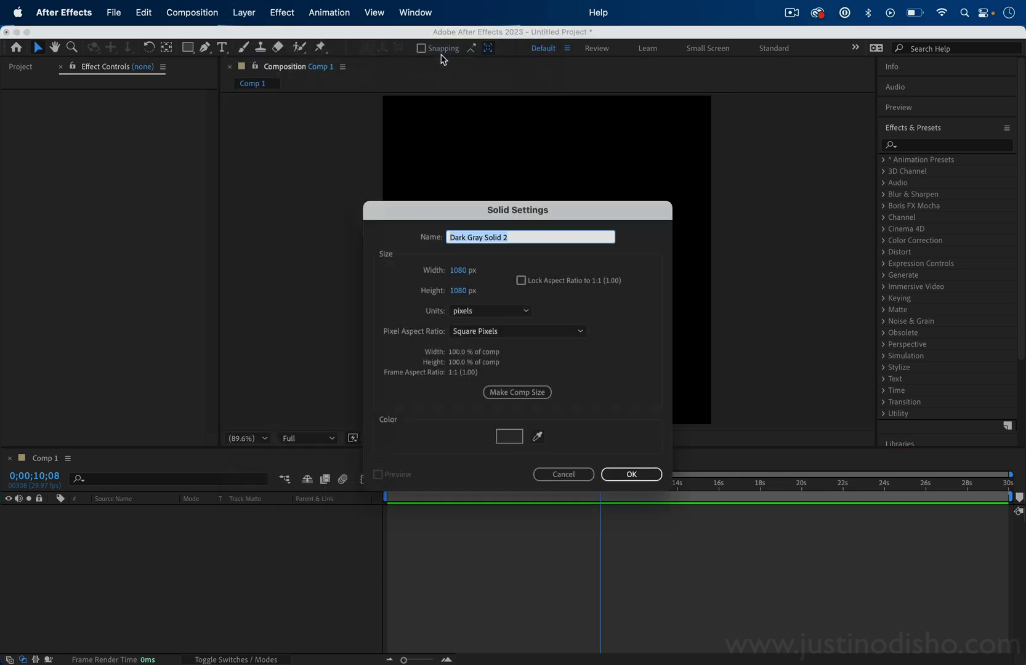
pyautogui.press('Return')
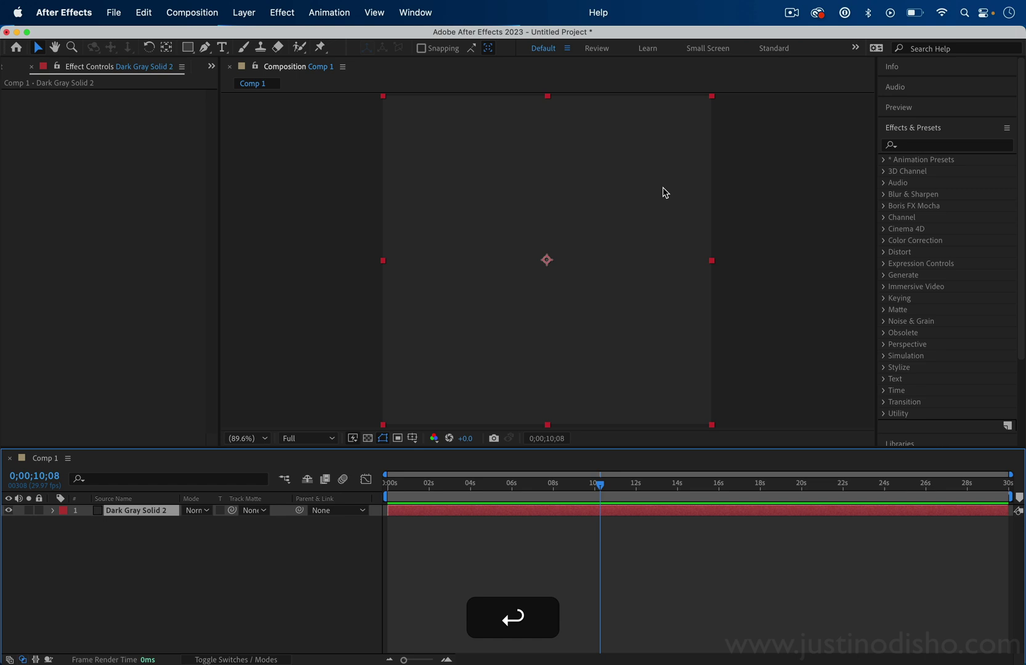
# Search 'fractal' and apply Fractal Noise to the new Dark Gray Solid 2
pyautogui.click(935, 147)
pyautogui.write('fractal')
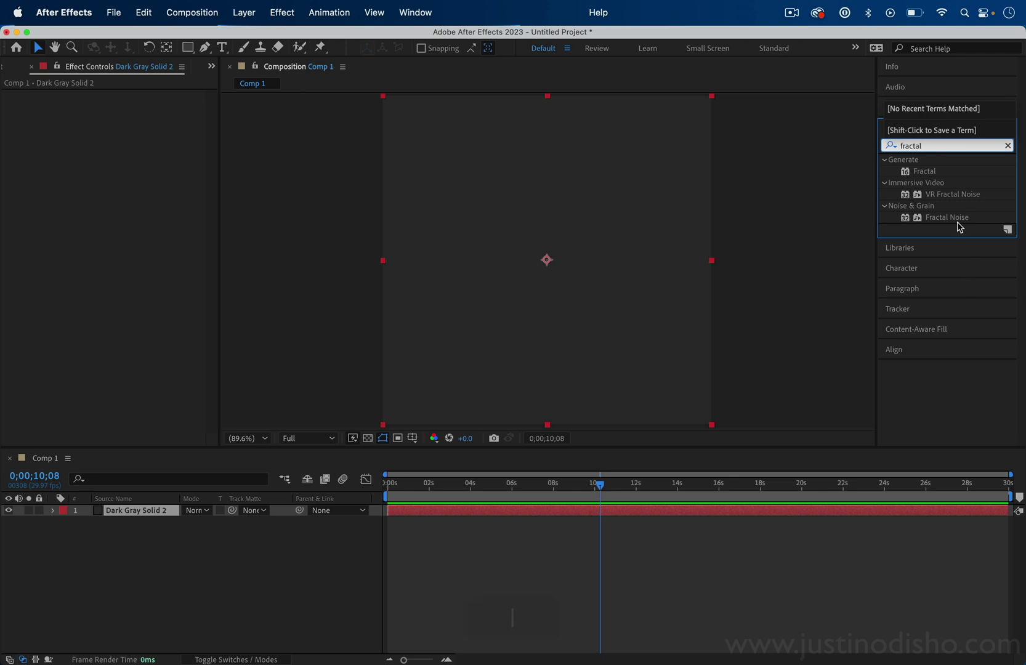
pyautogui.click(952, 217)
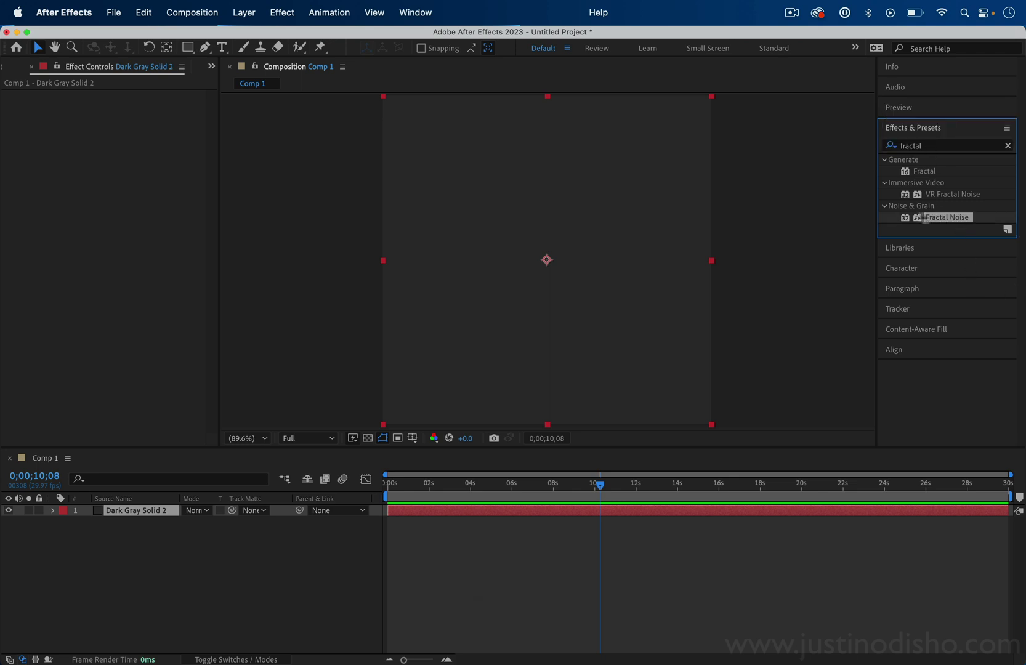
pyautogui.moveTo(951, 224); pyautogui.dragTo(150, 515)
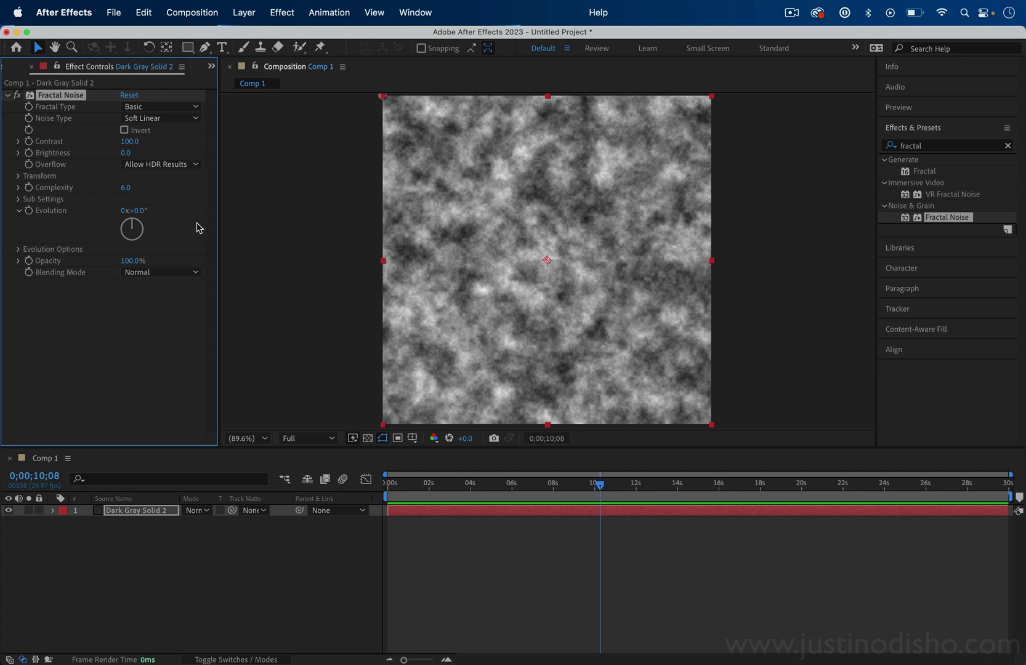
# Set Fractal Type to Dynamic, after trying Turbulent Smooth, and Noise Type to Linear
pyautogui.click(130, 310)
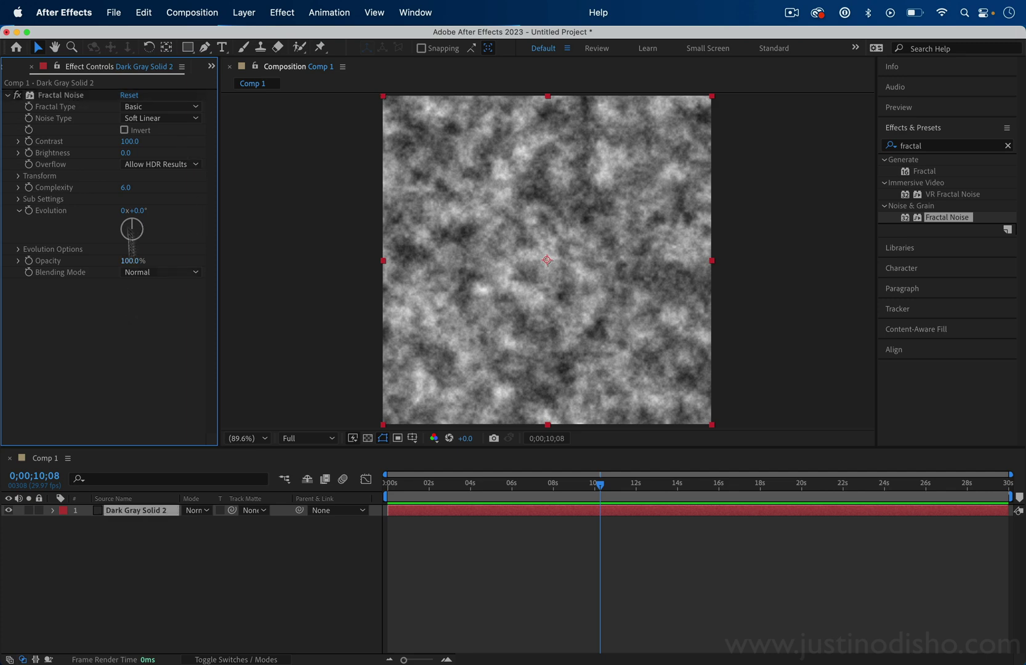
pyautogui.click(133, 107)
pyautogui.click(164, 144)
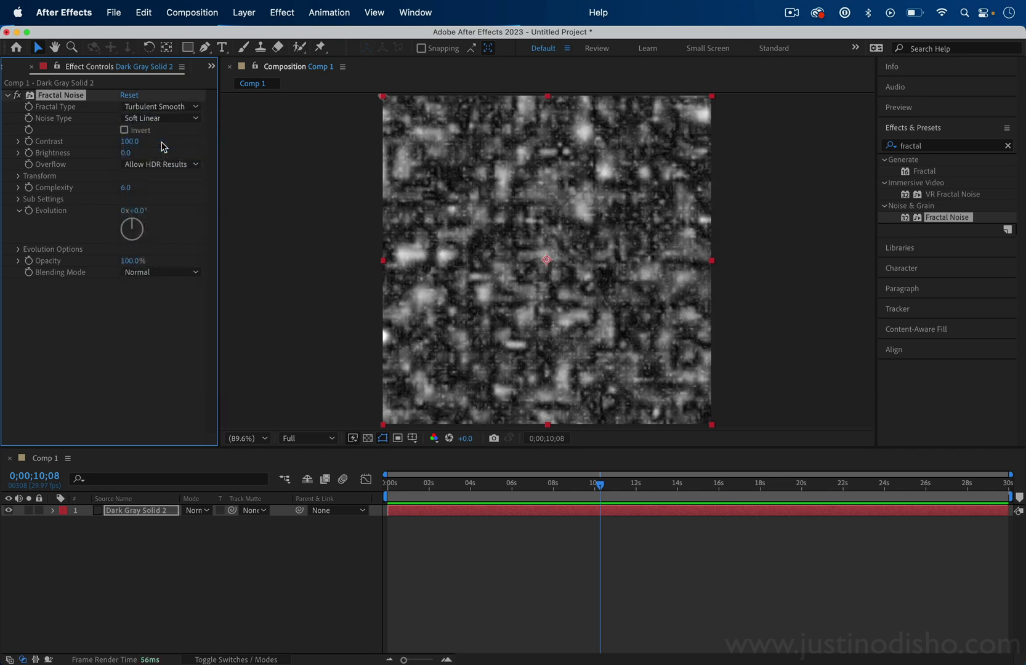
pyautogui.click(165, 107)
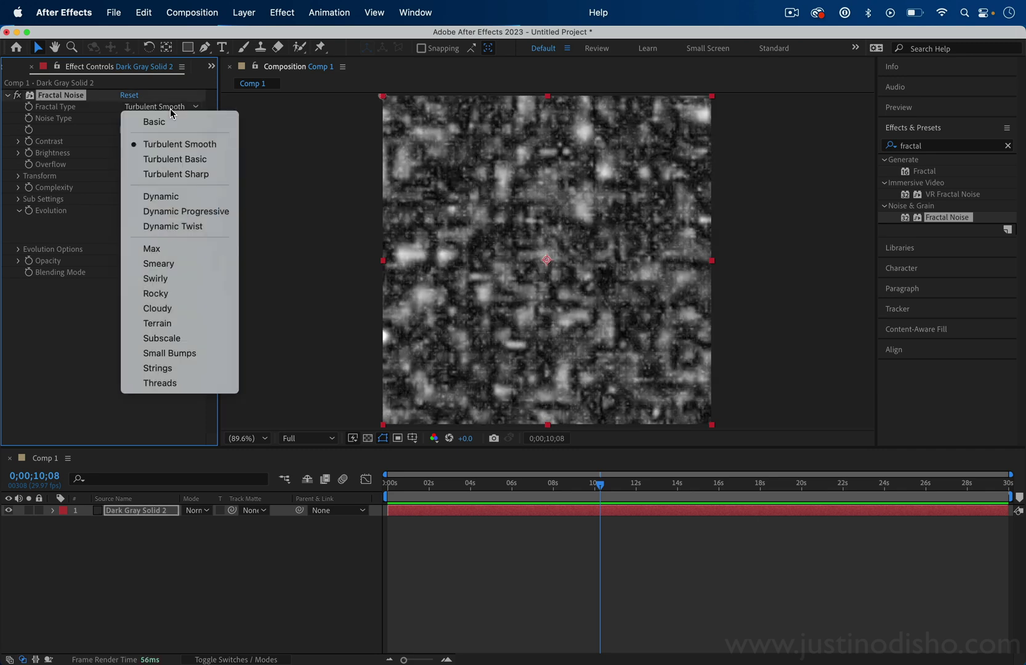
pyautogui.click(175, 196)
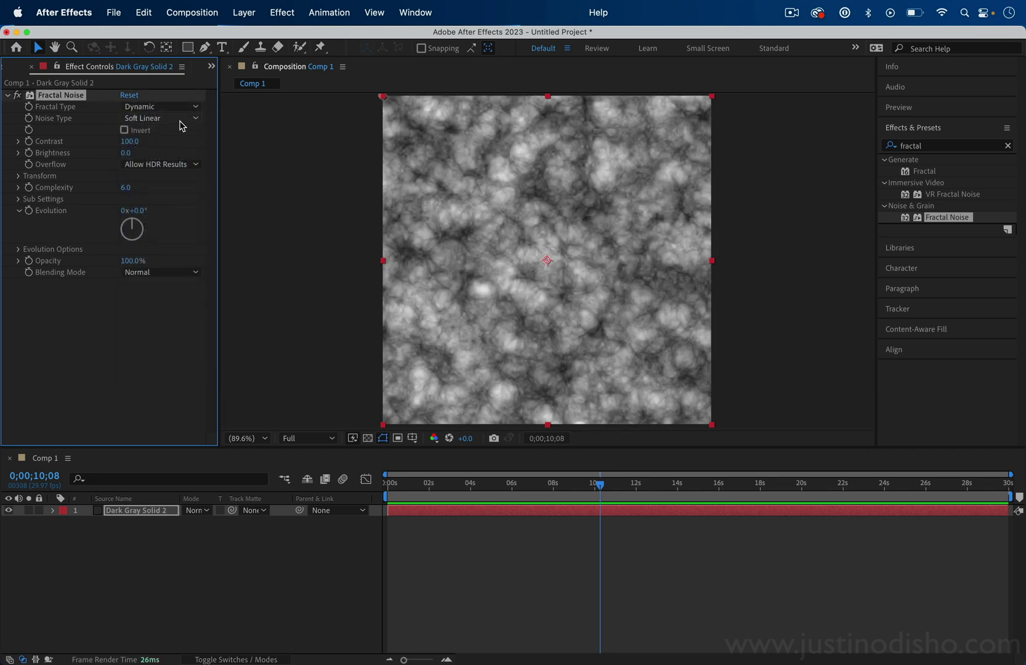
pyautogui.click(182, 118)
pyautogui.click(172, 150)
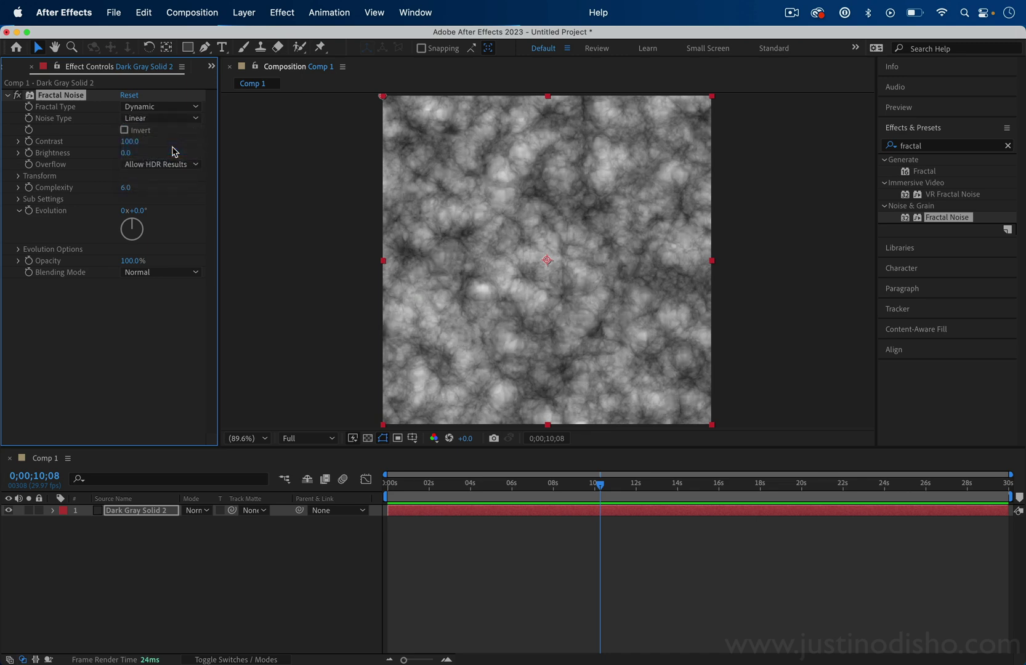
# Raise Contrast to 162, lower Complexity to 4.9, and turn Evolution several revolutions
pyautogui.moveTo(130, 141); pyautogui.dragTo(176, 141)
pyautogui.moveTo(135, 191); pyautogui.dragTo(125, 187)
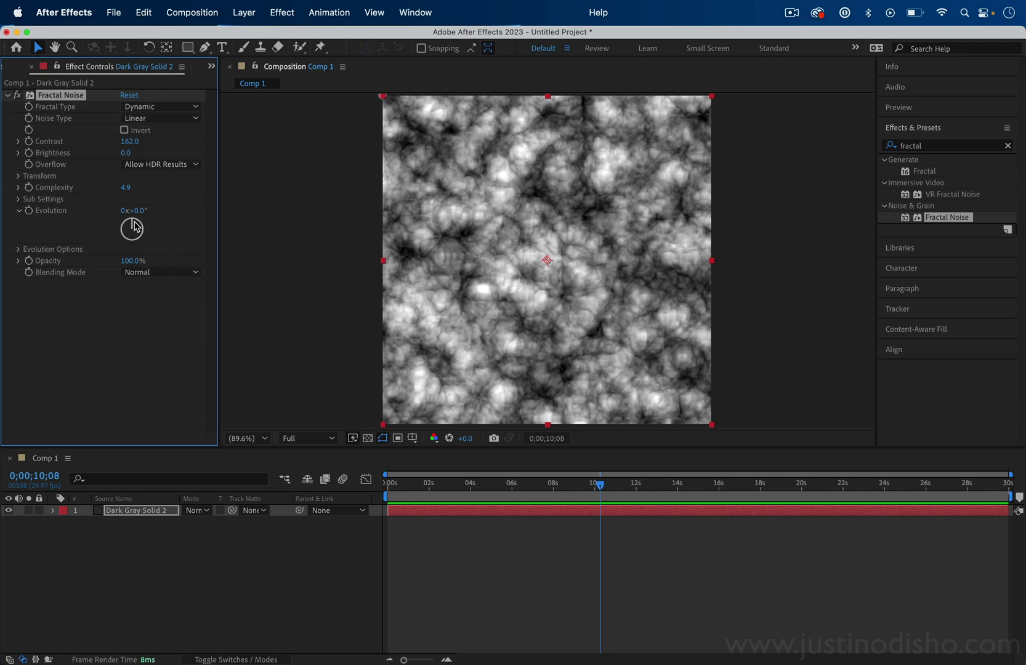
pyautogui.moveTo(134, 226); pyautogui.dragTo(179, 193)
pyautogui.moveTo(189, 263); pyautogui.dragTo(107, 183)
pyautogui.moveTo(178, 241); pyautogui.dragTo(131, 203)
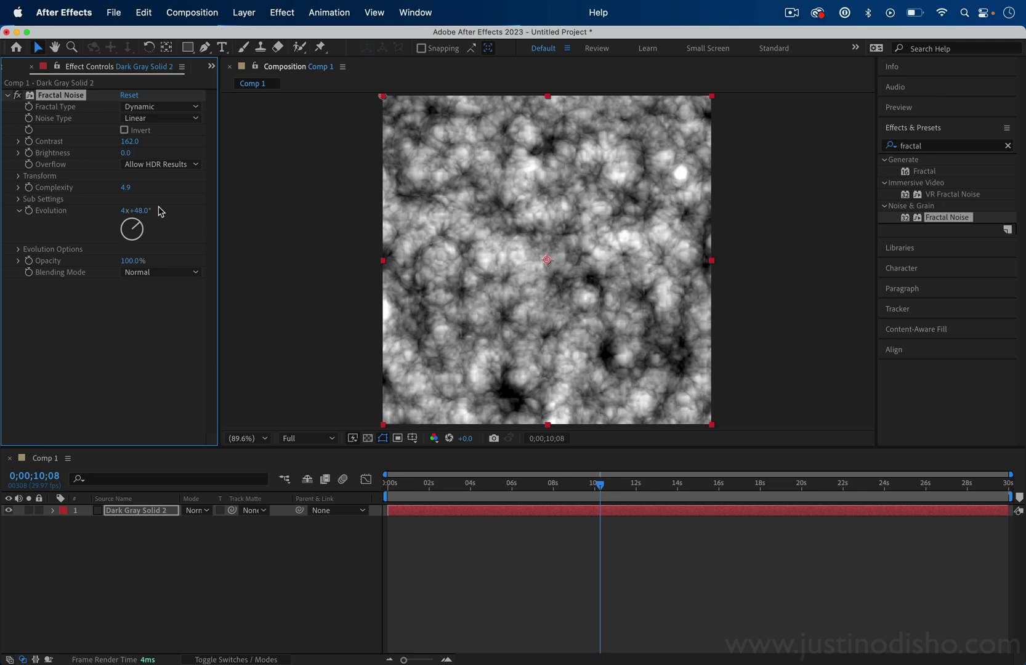
pyautogui.moveTo(172, 247); pyautogui.dragTo(134, 185)
pyautogui.moveTo(189, 210); pyautogui.dragTo(139, 191)
# Switch Fractal Type to Basic and set Complexity to 1.0
pyautogui.click(164, 112)
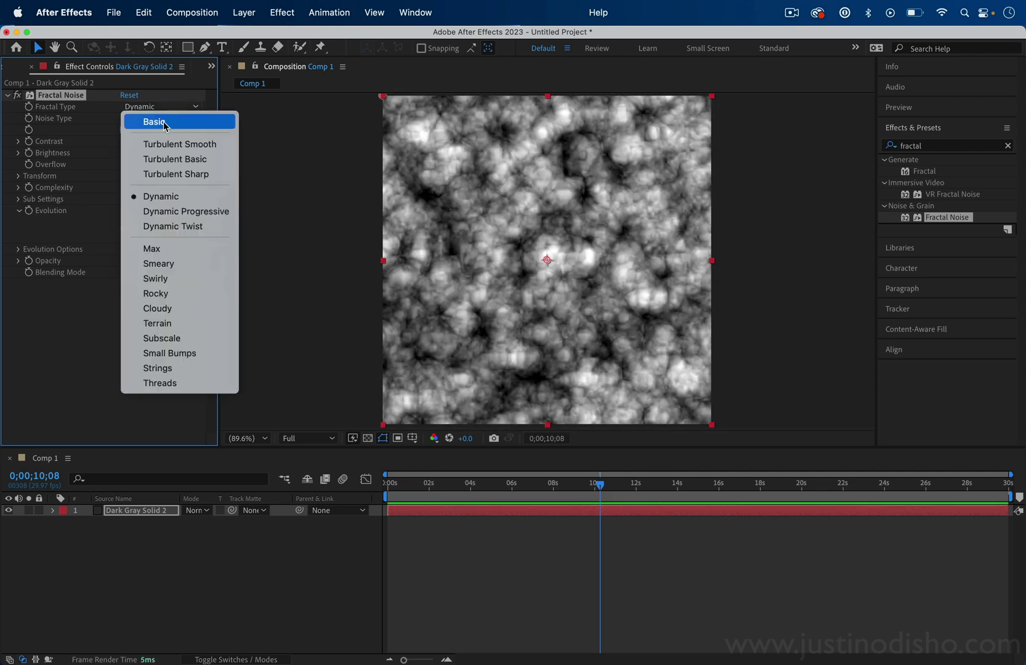
pyautogui.click(161, 121)
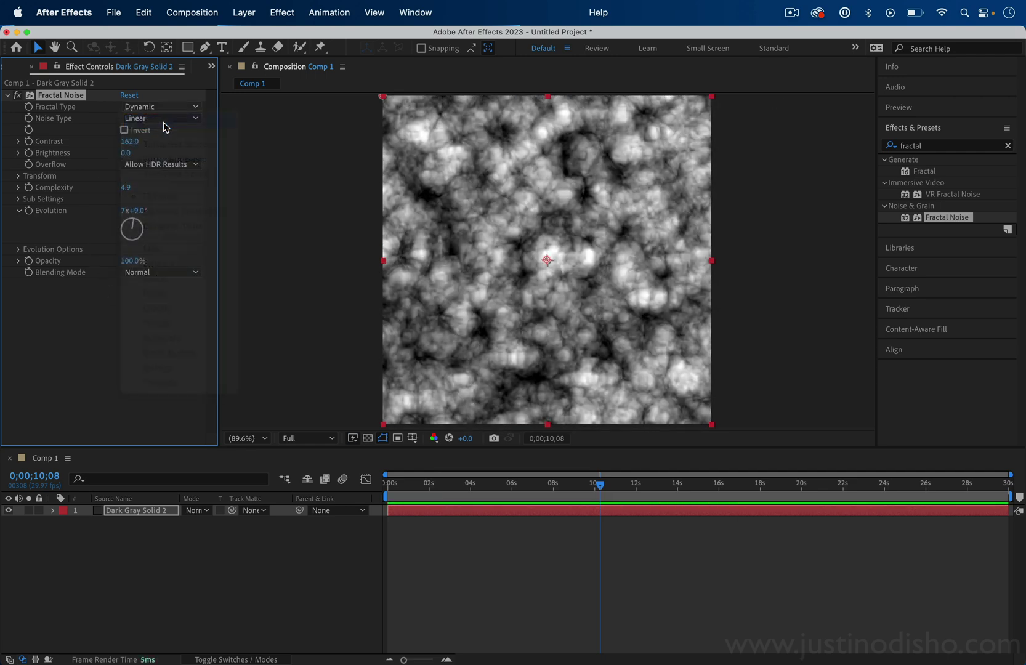
pyautogui.click(126, 189)
pyautogui.write('1')
pyautogui.press('Return')
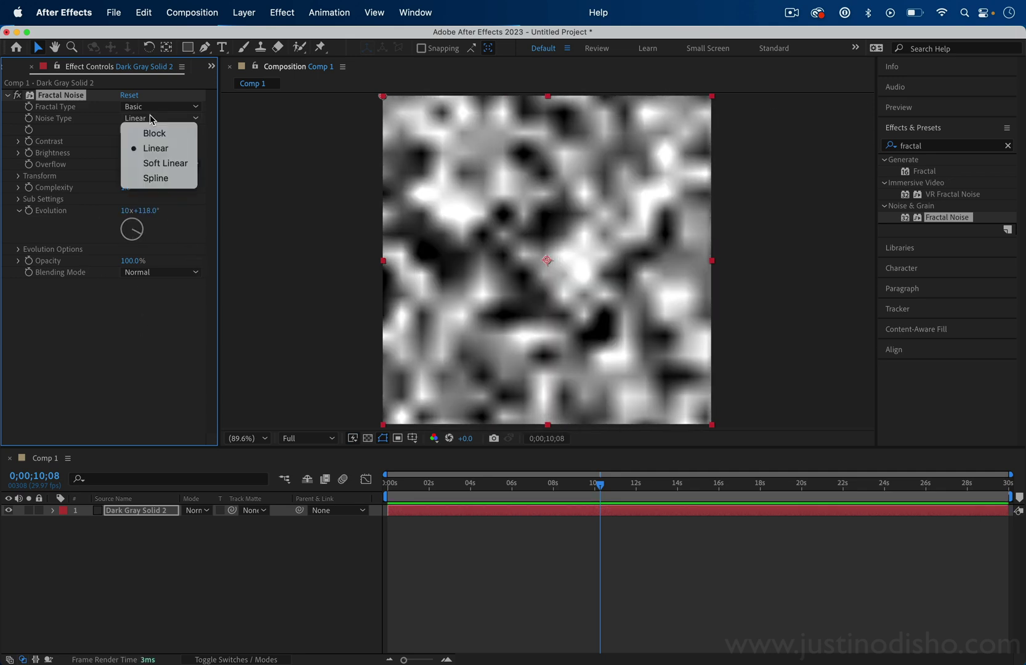
# Try Block noise, then settle on Soft Linear noise and adjust Evolution
pyautogui.click(152, 131)
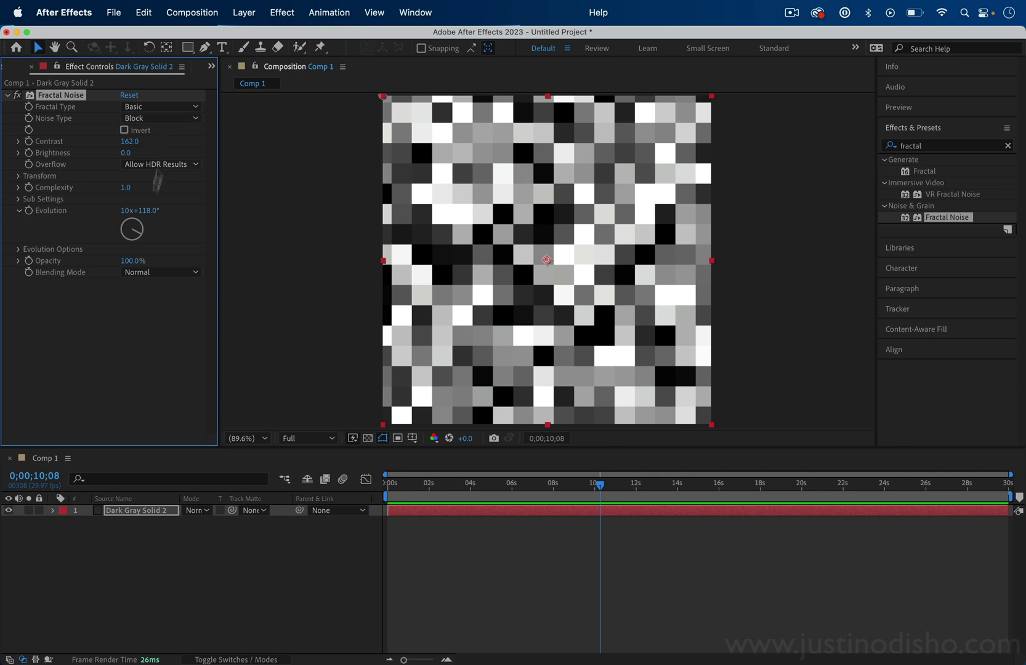
pyautogui.moveTo(137, 237); pyautogui.dragTo(174, 234)
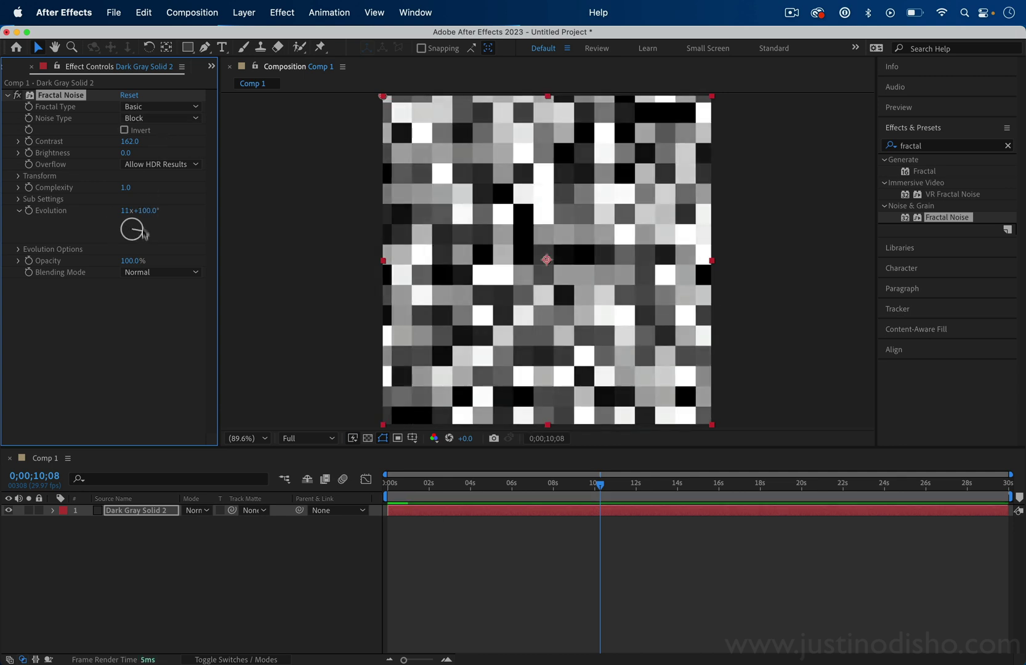
pyautogui.click(178, 117)
pyautogui.click(170, 163)
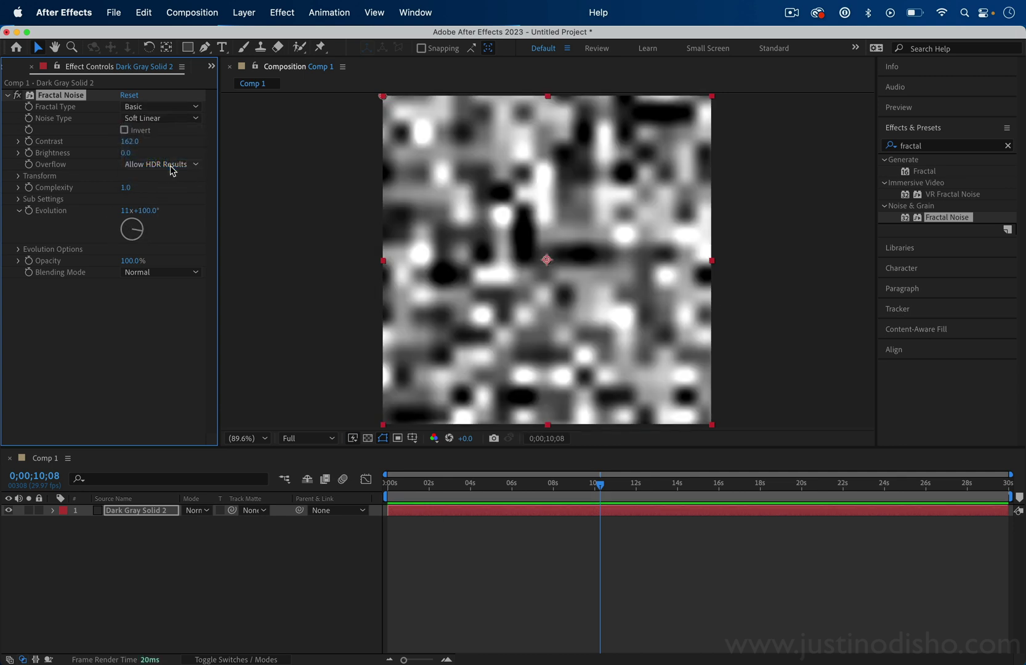
pyautogui.moveTo(137, 223); pyautogui.dragTo(157, 238)
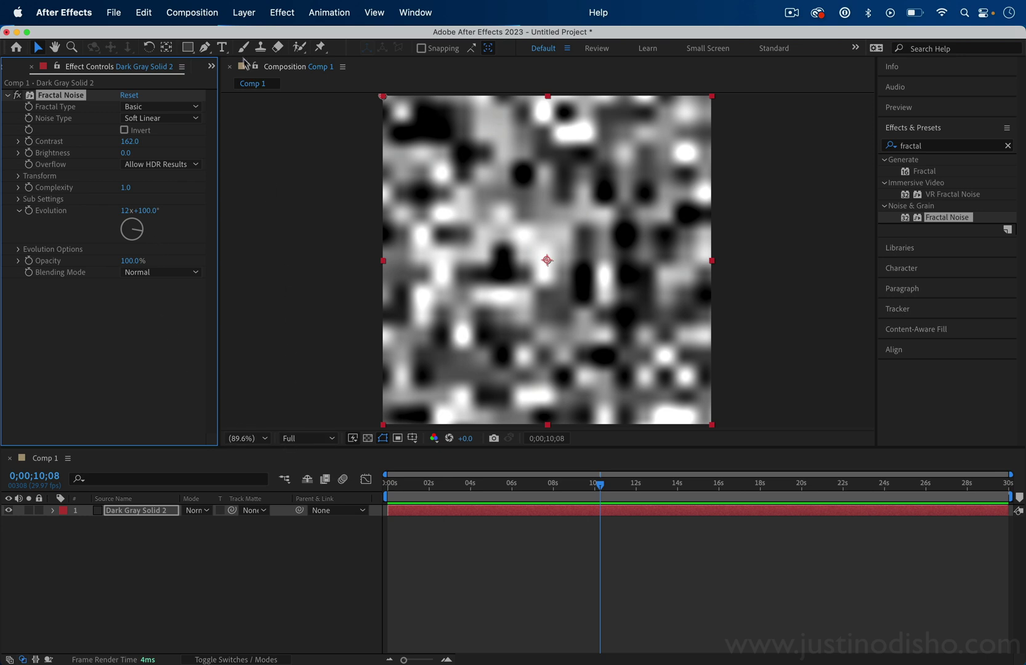
# Add a text layer in the composition reading 'TEXT'
pyautogui.click(226, 48)
pyautogui.click(436, 255)
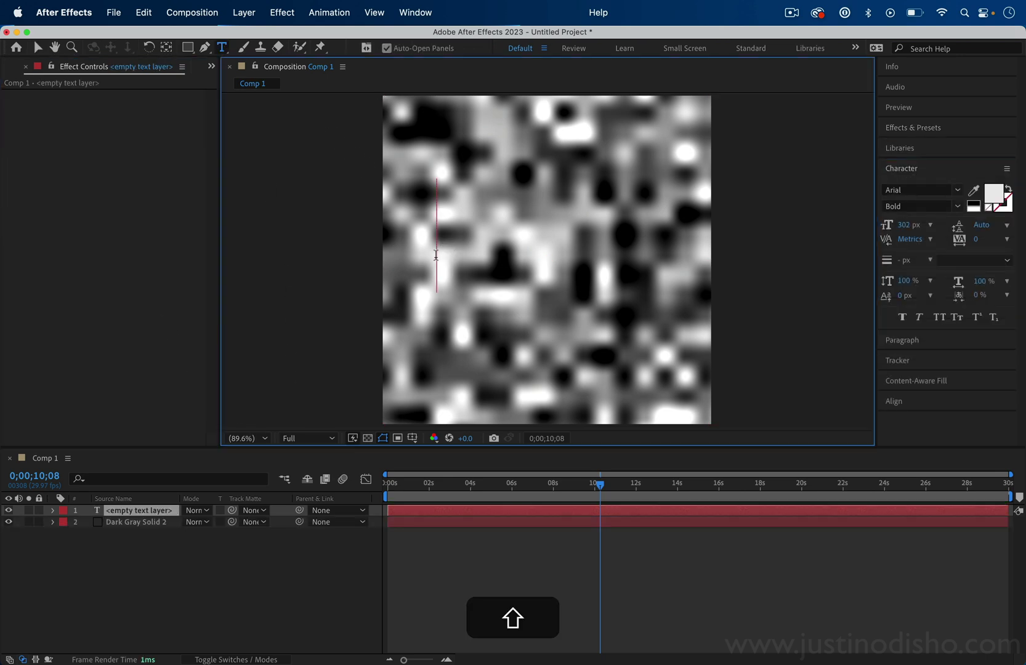
pyautogui.write('TEXT')
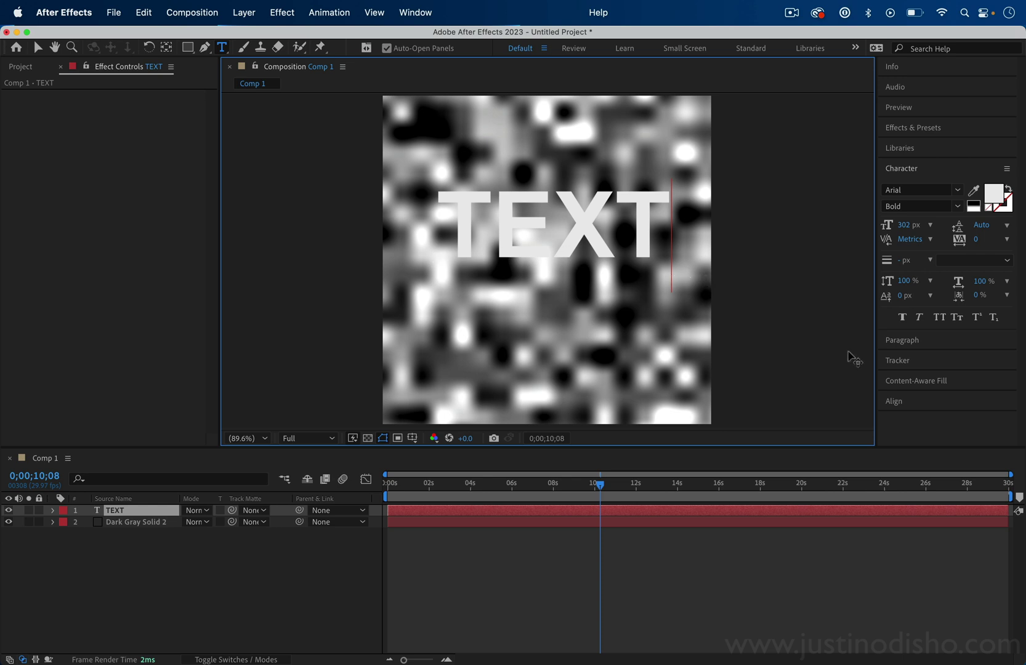
# Centre the TEXT layer horizontally and vertically using the Align panel
pyautogui.click(415, 13)
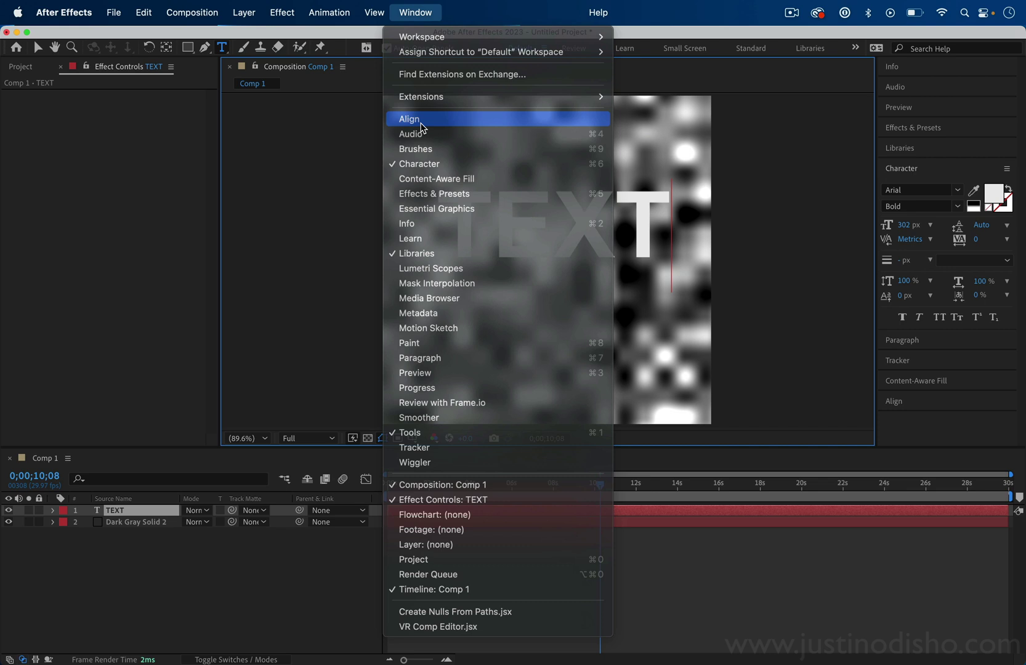
pyautogui.click(421, 120)
pyautogui.click(913, 283)
pyautogui.click(982, 283)
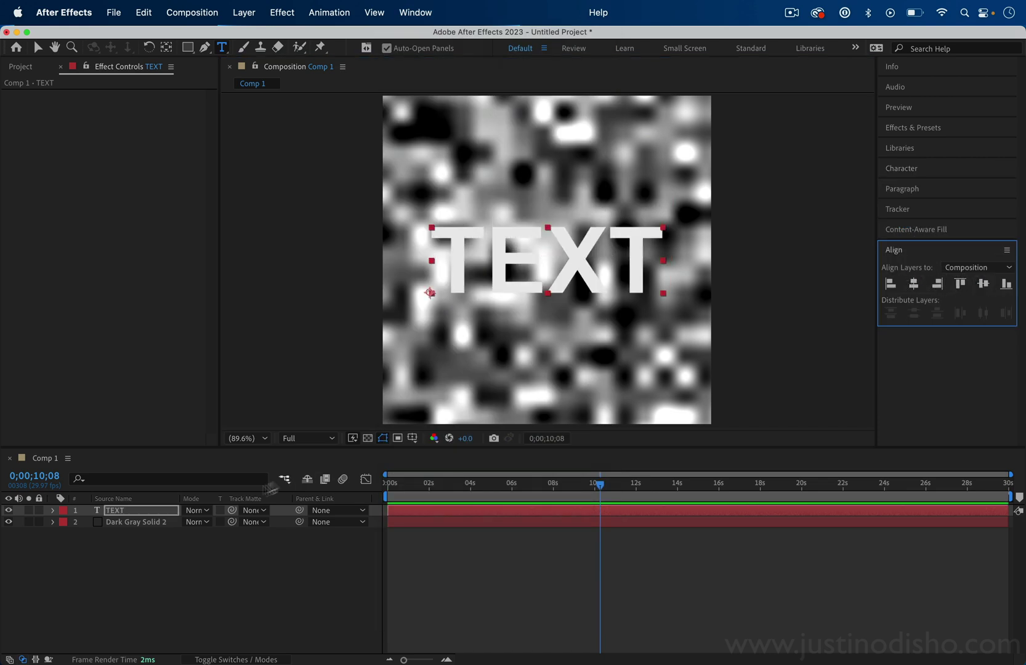
# Search 'displace' and apply Displacement Map to the TEXT layer
pyautogui.click(916, 127)
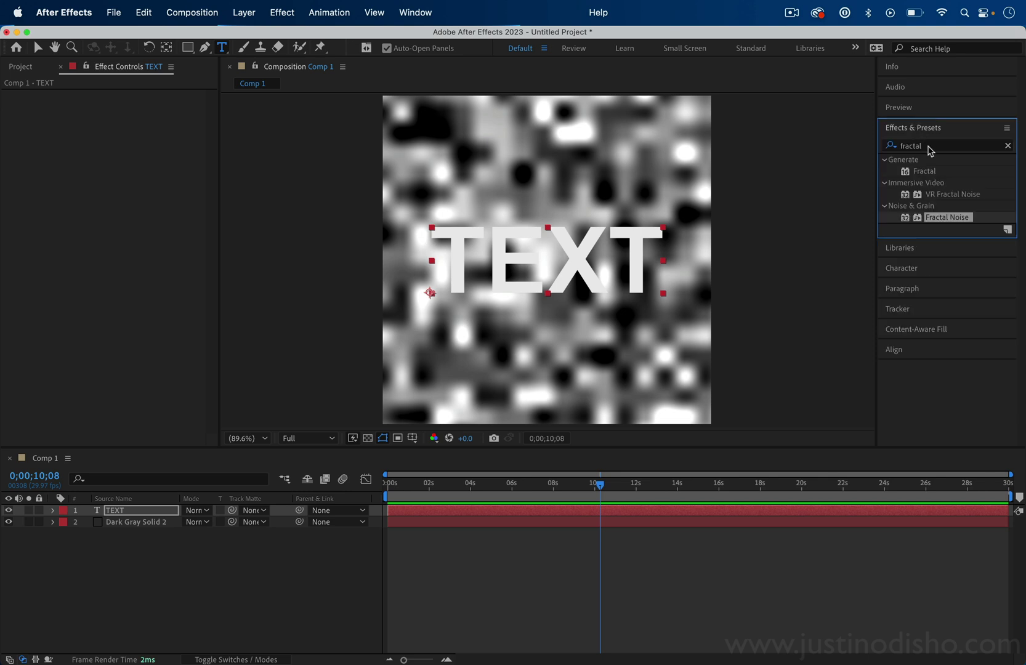
pyautogui.click(929, 148)
pyautogui.write('displace')
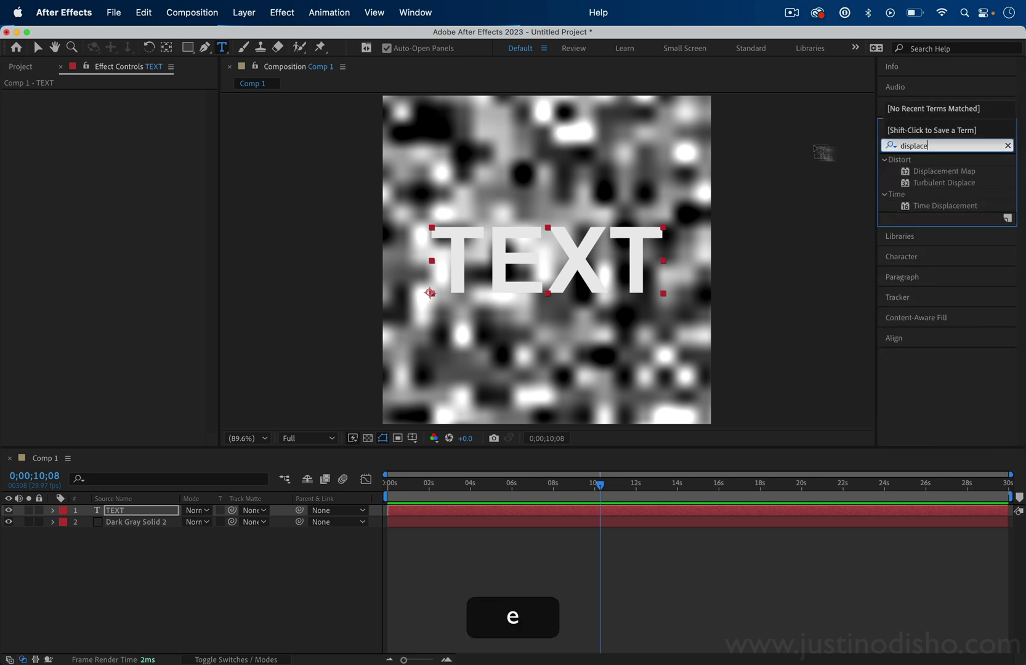
pyautogui.click(949, 172)
pyautogui.moveTo(965, 175); pyautogui.dragTo(121, 508)
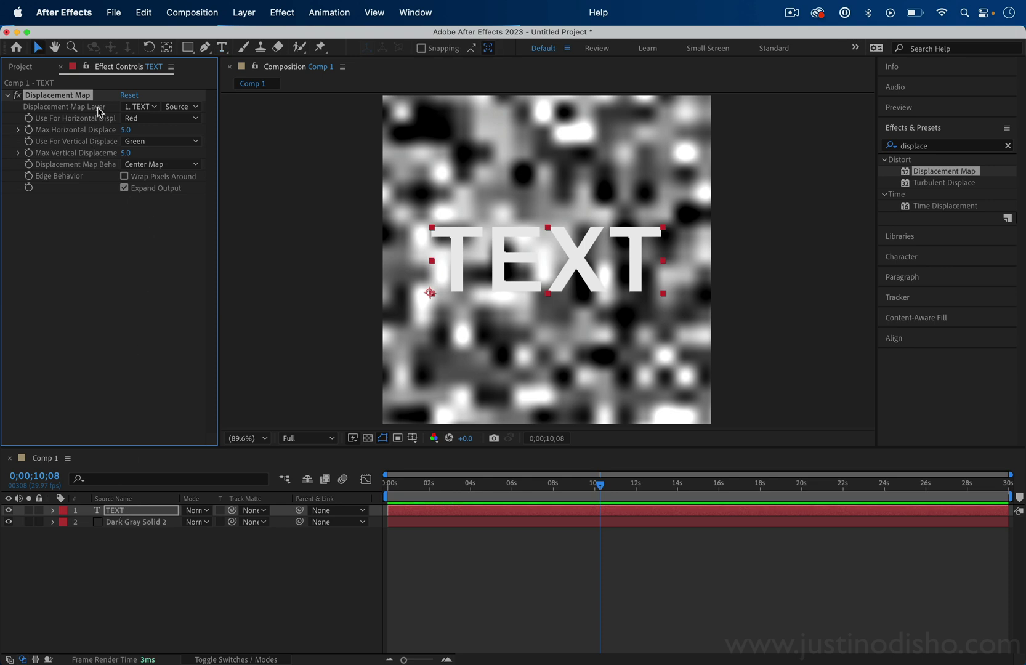
# Set the Displacement Map Layer to Dark Gray Solid 2 using Effects & Masks
pyautogui.click(141, 106)
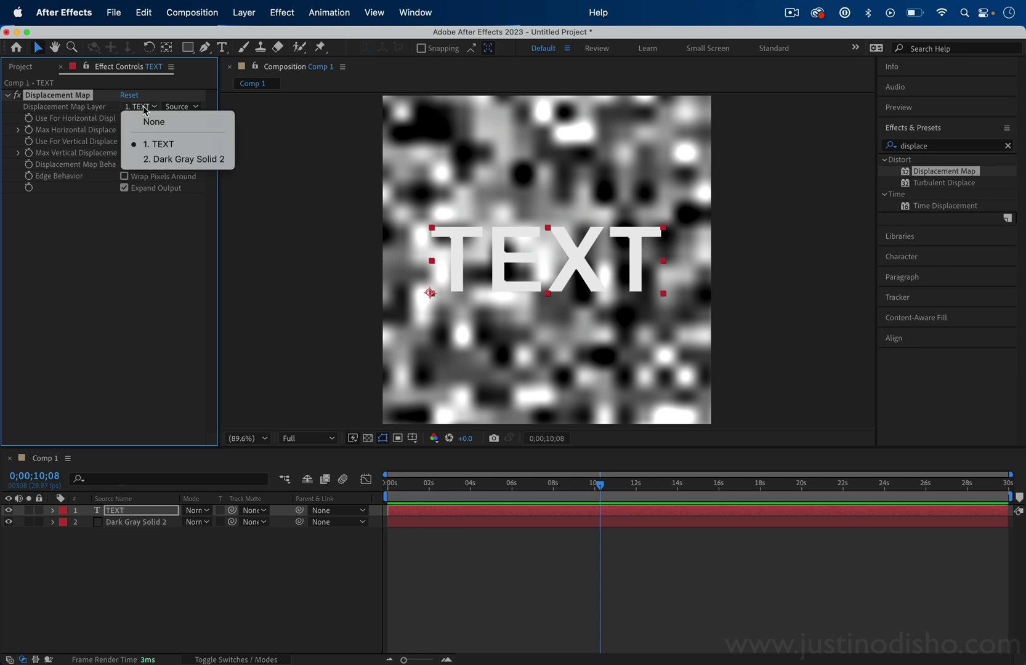
pyautogui.click(183, 160)
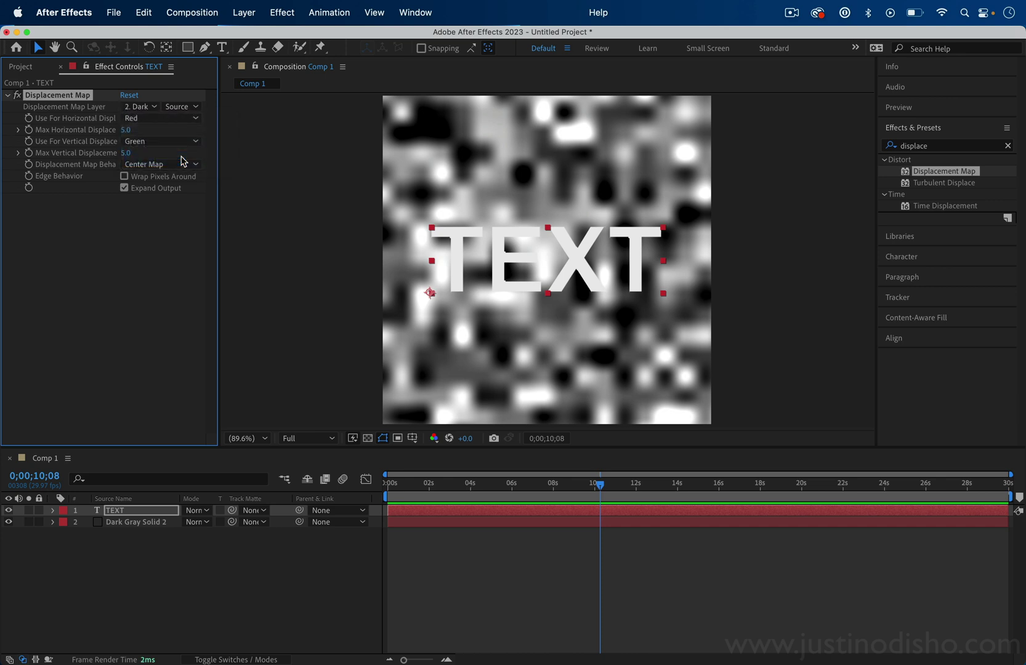
pyautogui.click(181, 108)
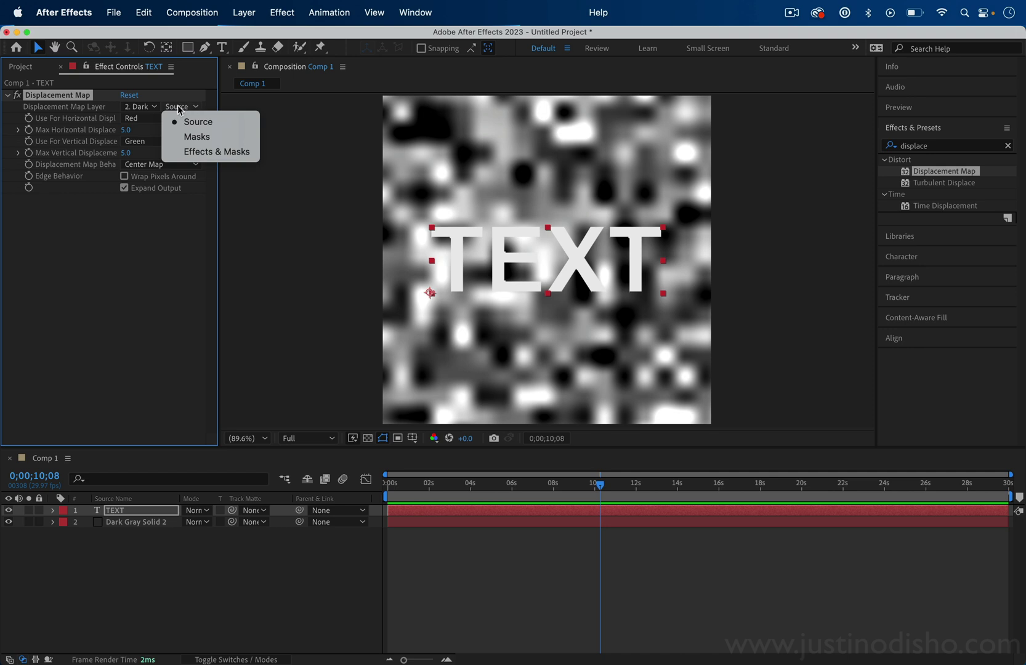
pyautogui.click(221, 154)
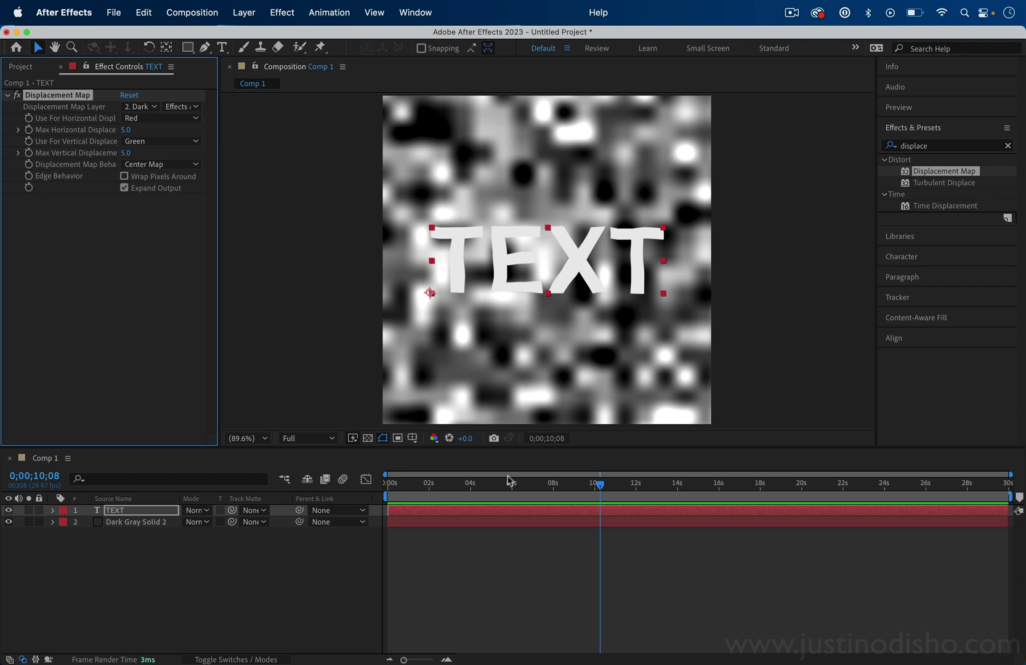
# At frame 0, give the solid's Evolution the expression value = time * 200
pyautogui.click(152, 523)
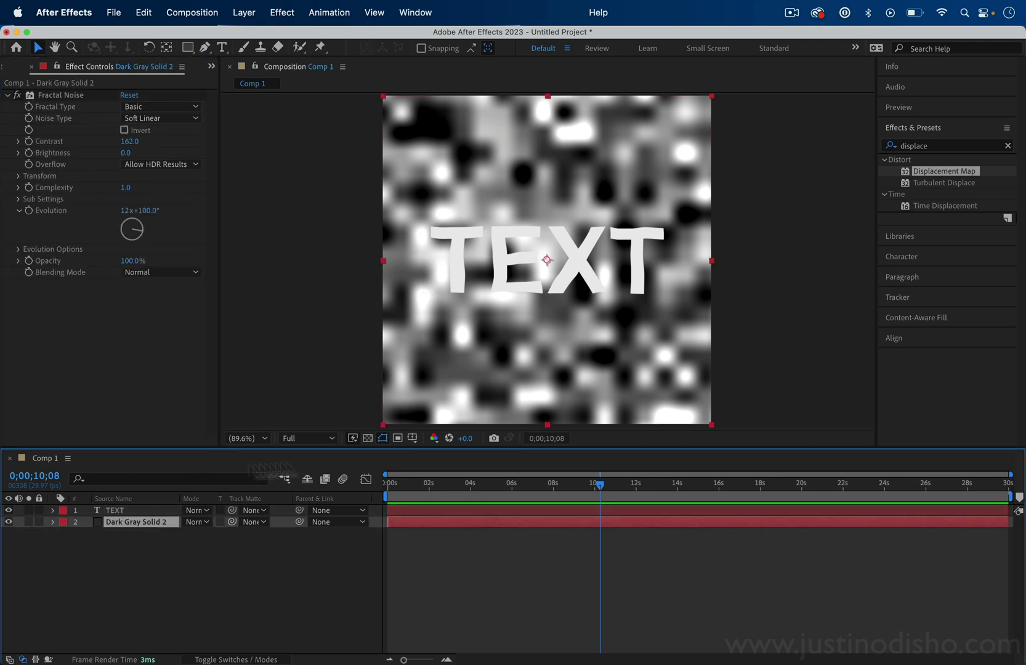
pyautogui.moveTo(443, 487); pyautogui.dragTo(387, 488)
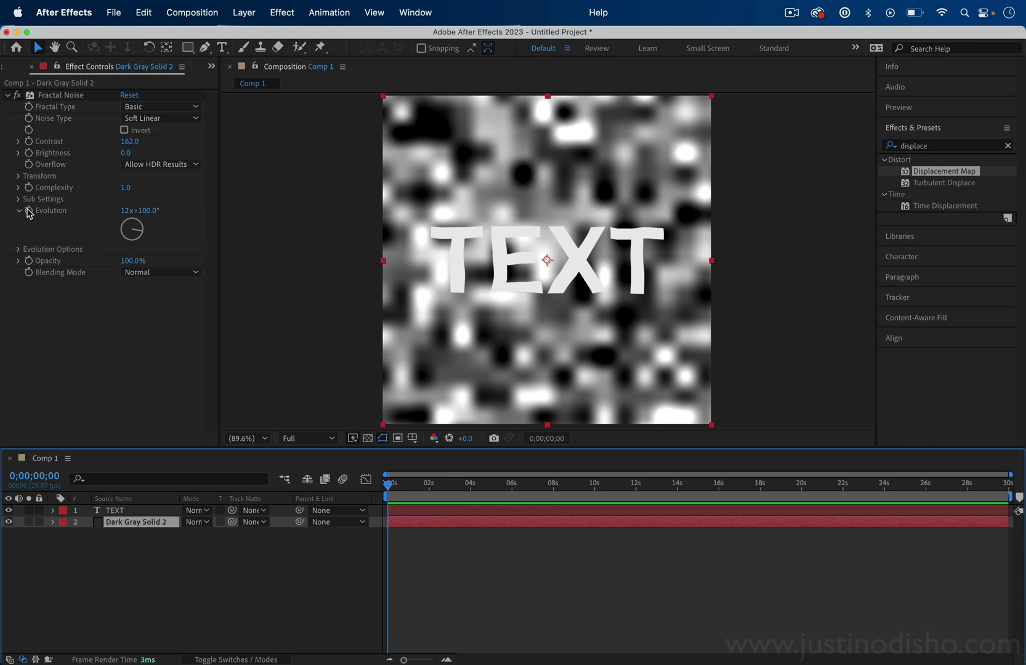
pyautogui.press('alt')
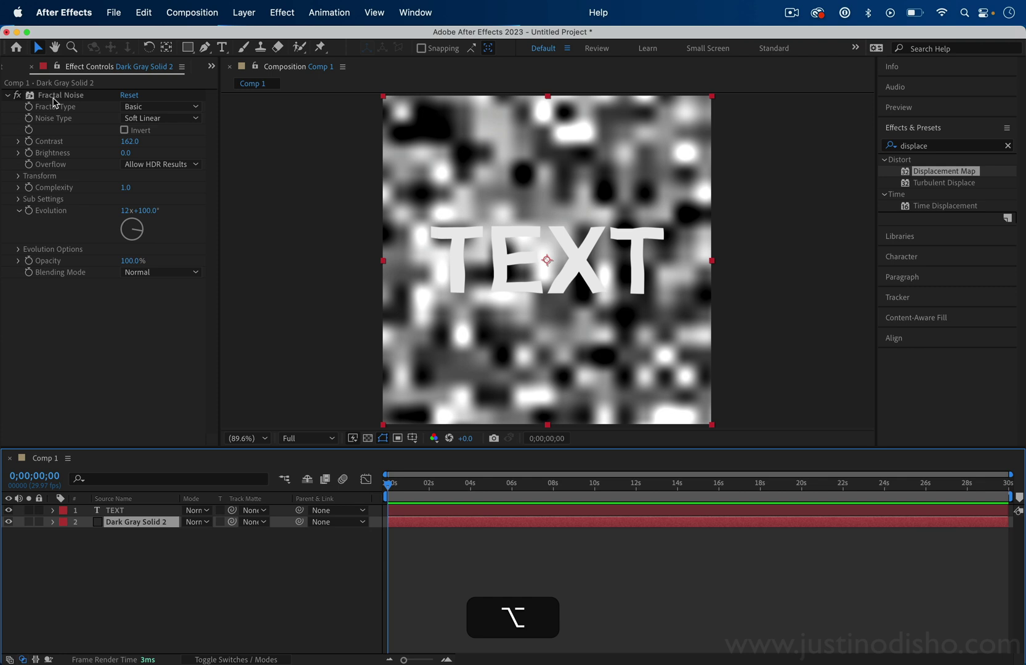
pyautogui.keyDown('alt'); pyautogui.click(29, 211); pyautogui.keyUp('alt')
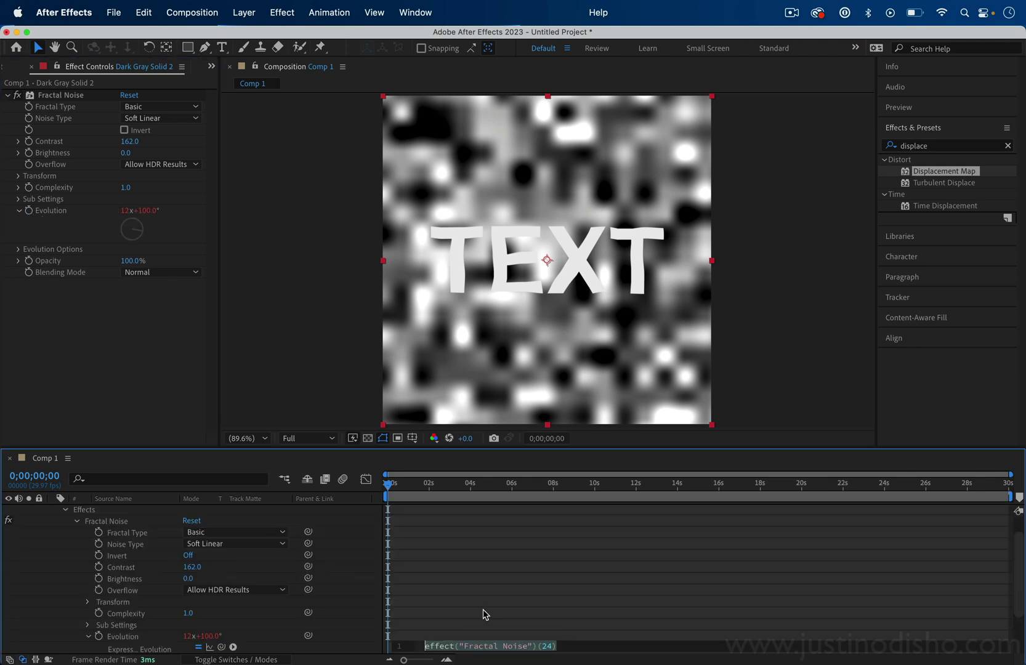
pyautogui.scroll(-3, 467, 601)
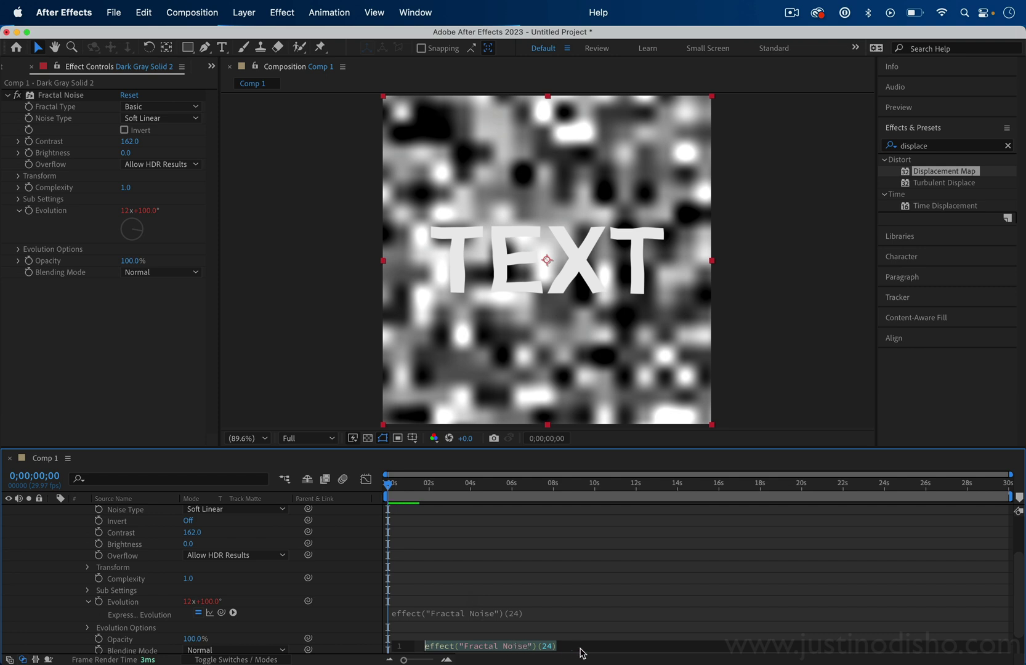
pyautogui.write('value ')
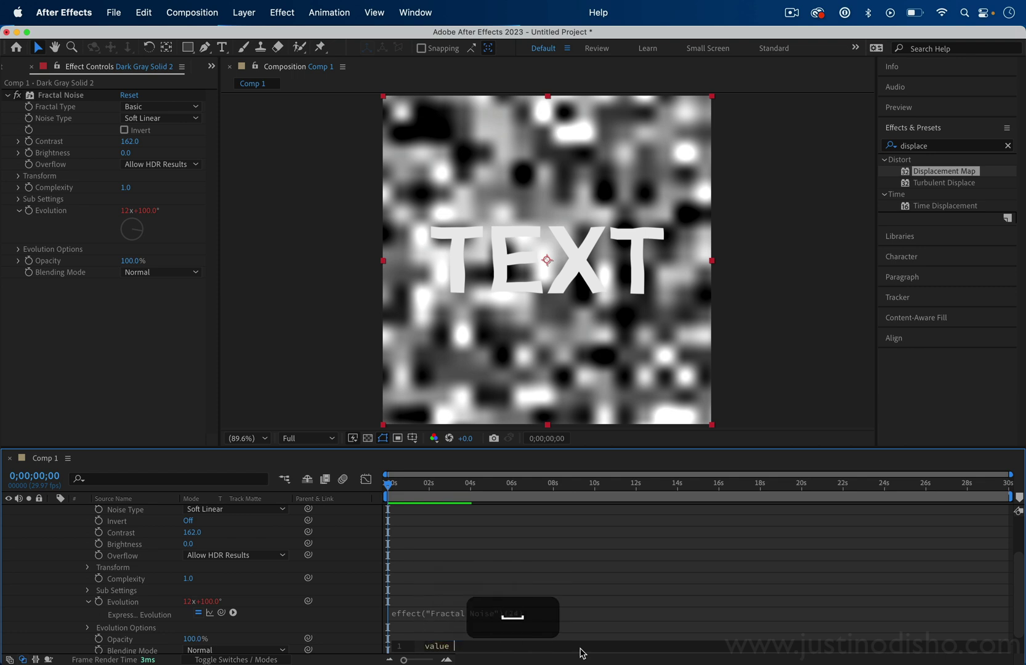
pyautogui.write('= time *')
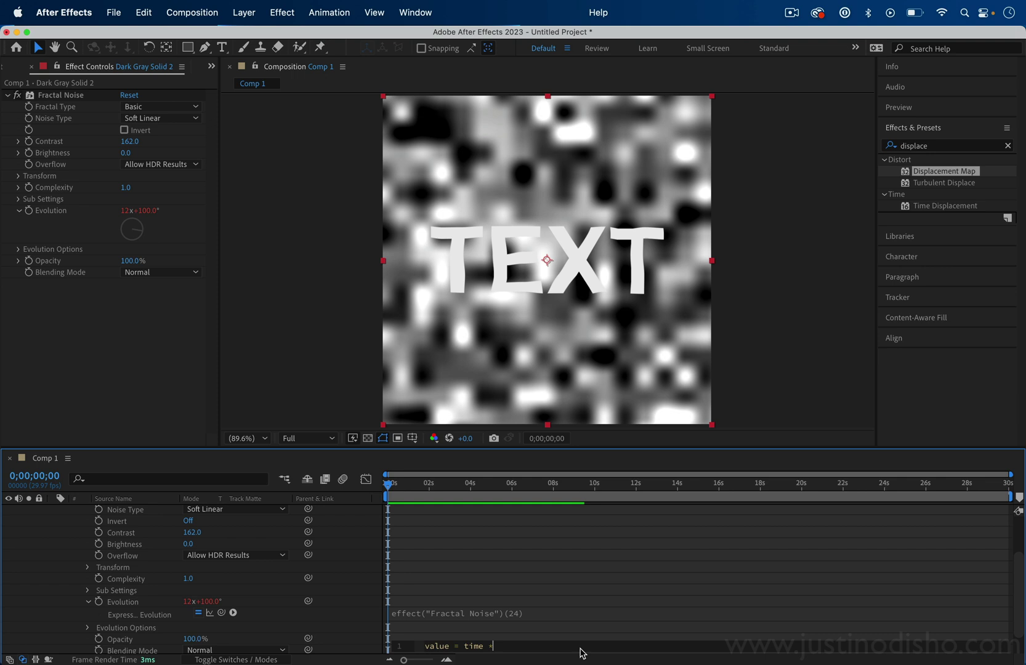
pyautogui.write(' 100')
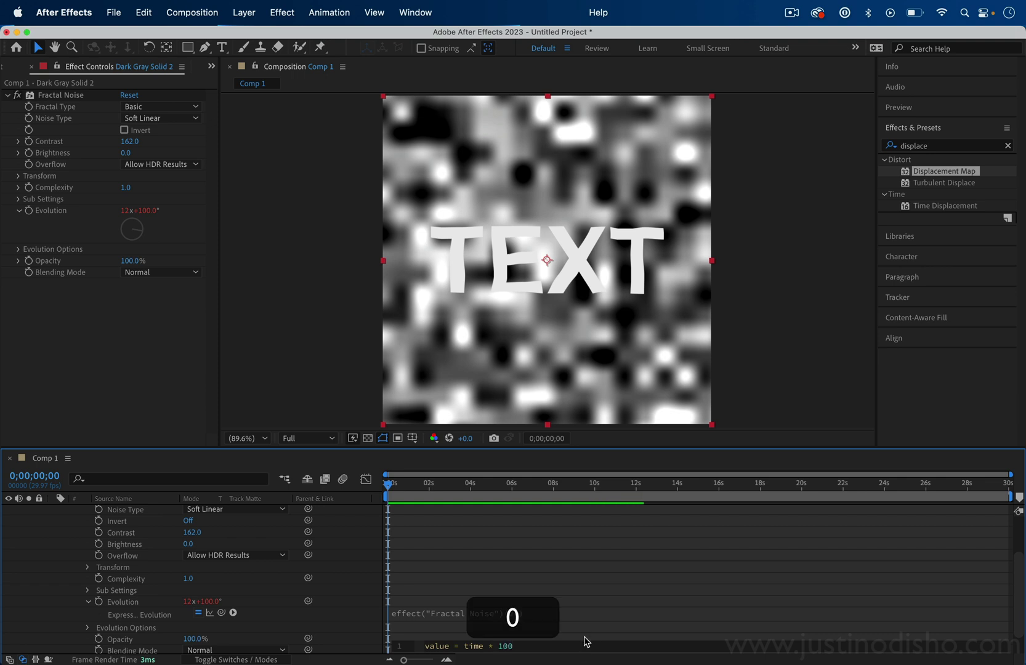
pyautogui.press('BackSpace')
pyautogui.press('BackSpace')
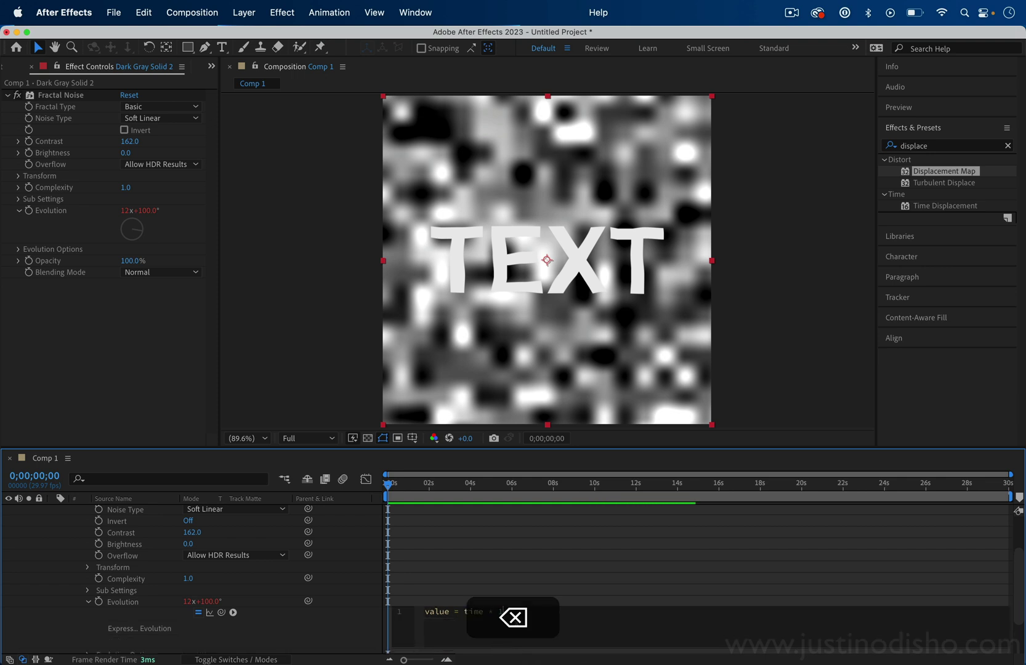
pyautogui.write('200')
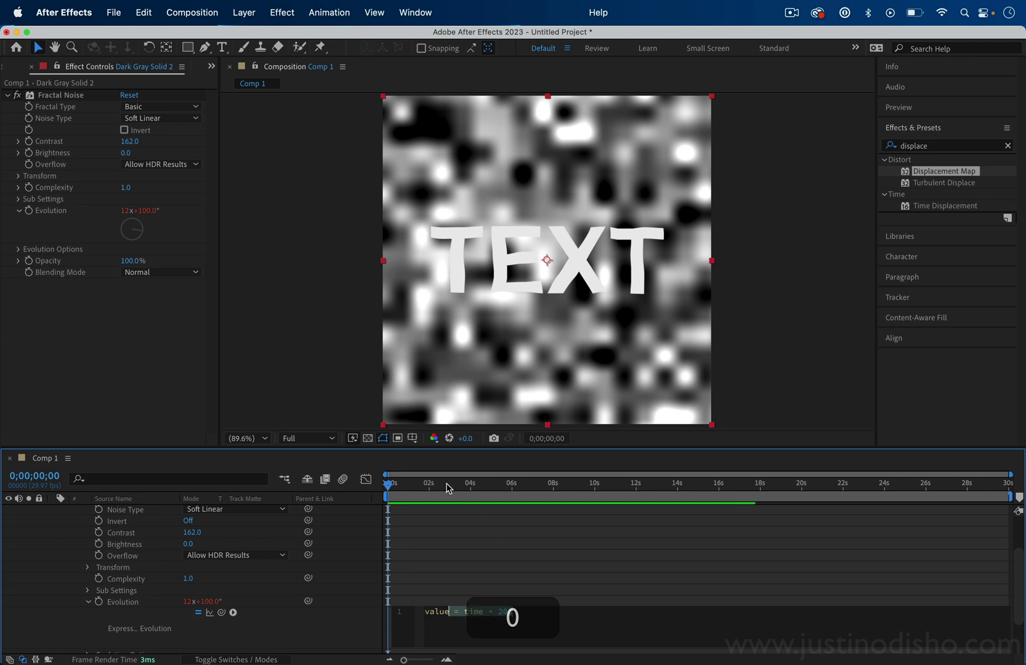
pyautogui.click(447, 485)
pyautogui.moveTo(448, 487); pyautogui.dragTo(311, 487)
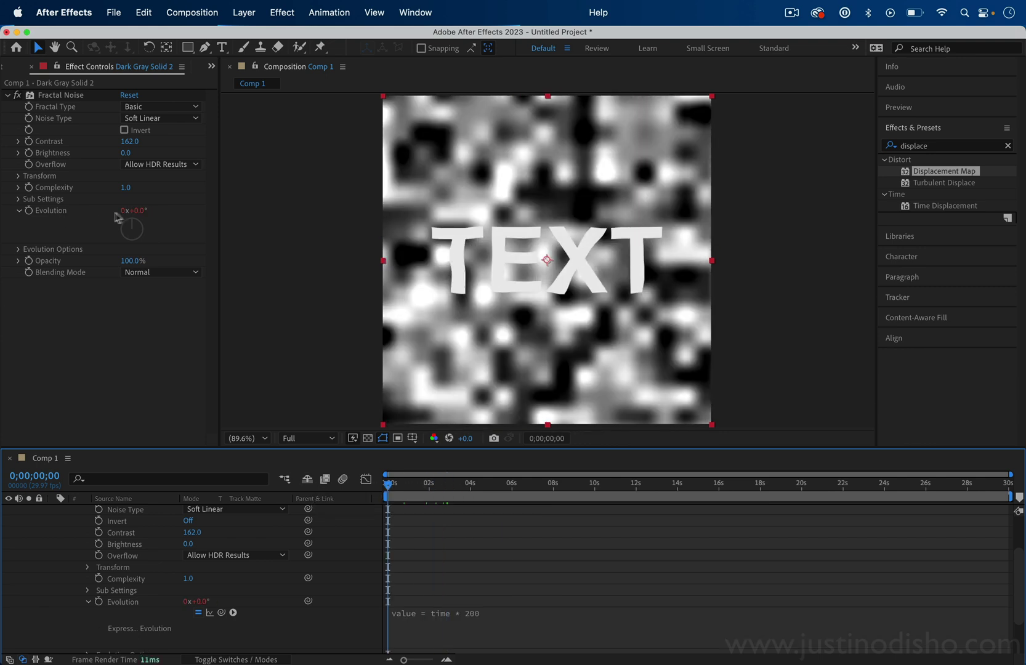
# Preview the evolving noise, then hide the Dark Gray Solid 2 layer
pyautogui.press('space')
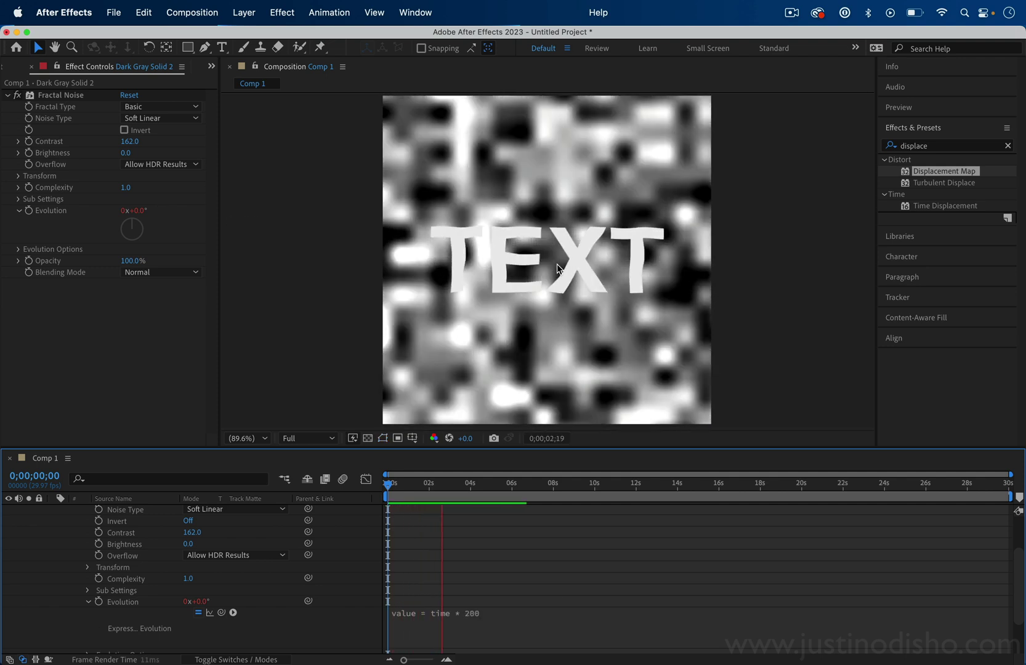
pyautogui.press('space')
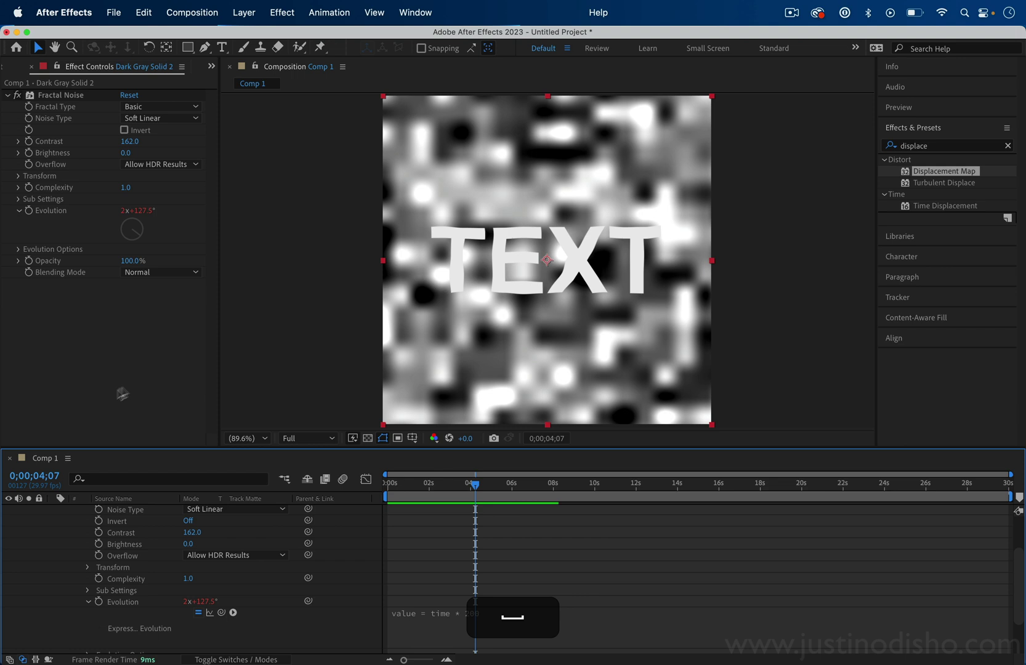
pyautogui.scroll(3, 13, 526)
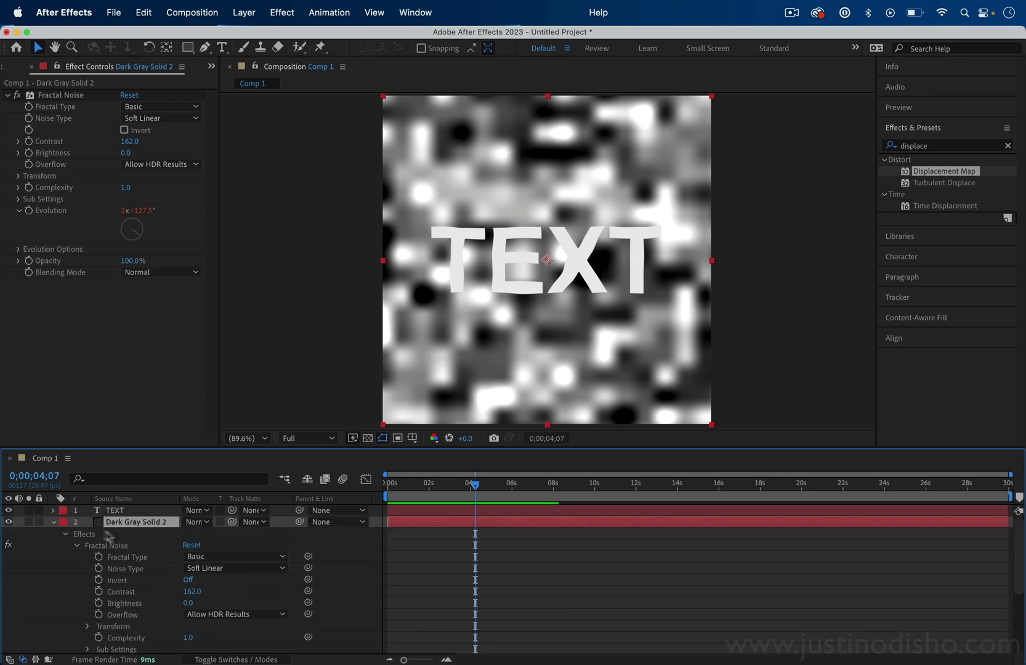
pyautogui.click(9, 523)
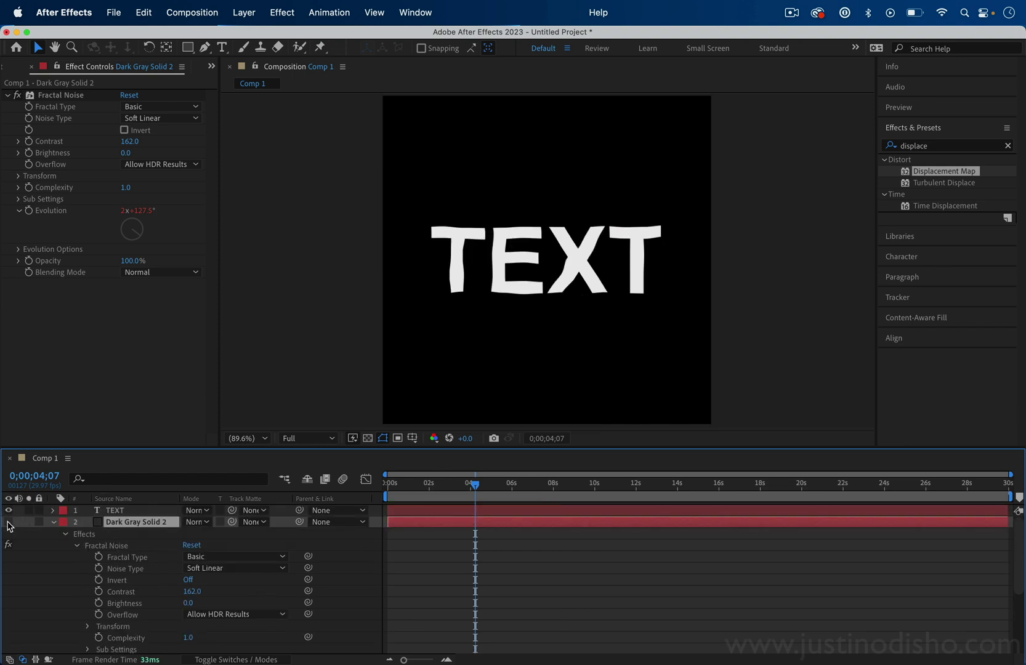
# Collapse the noise layer's properties and preview the rippling white TEXT on black
pyautogui.click(126, 511)
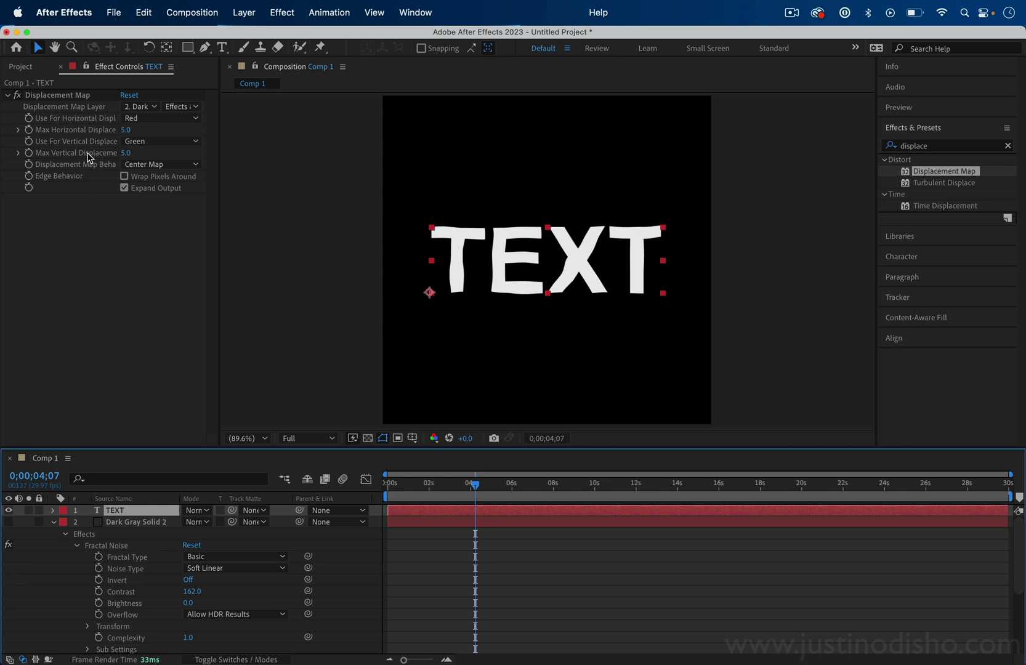
pyautogui.click(81, 96)
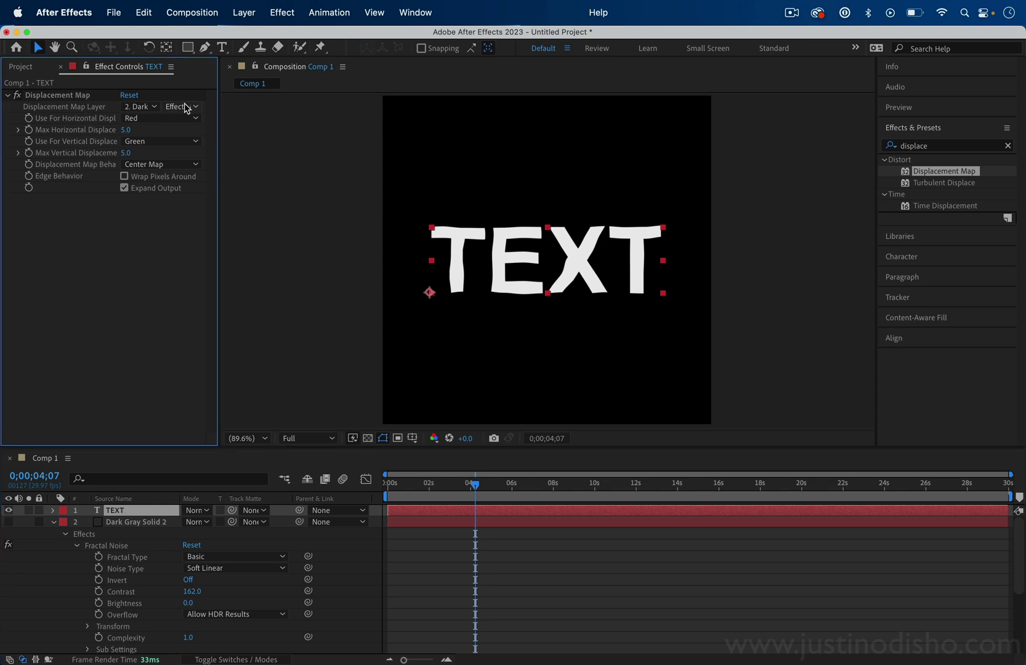
pyautogui.click(54, 523)
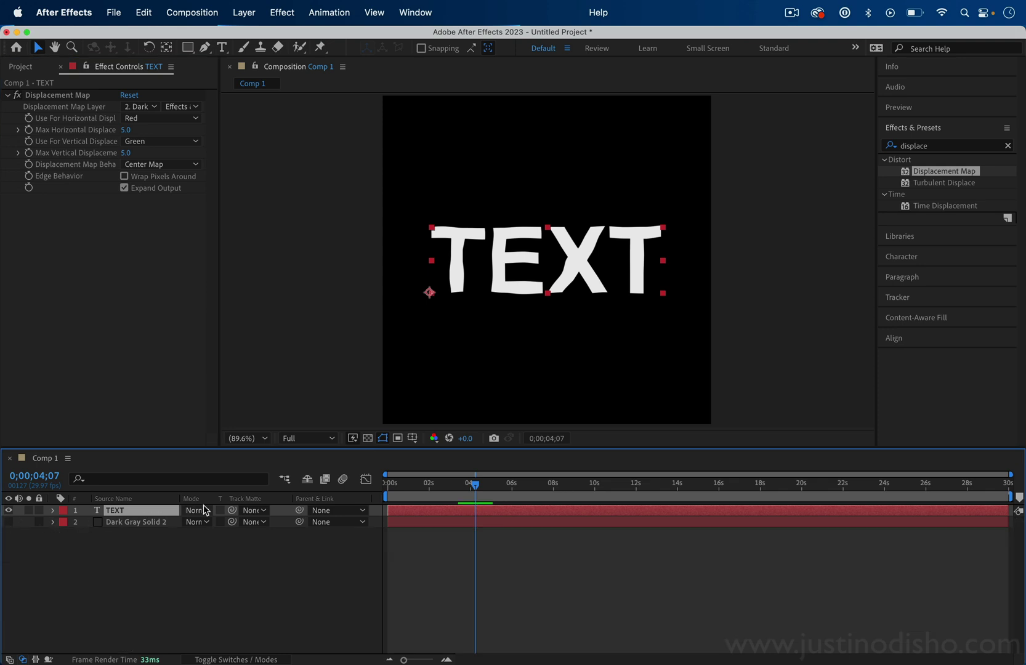
pyautogui.press('space')
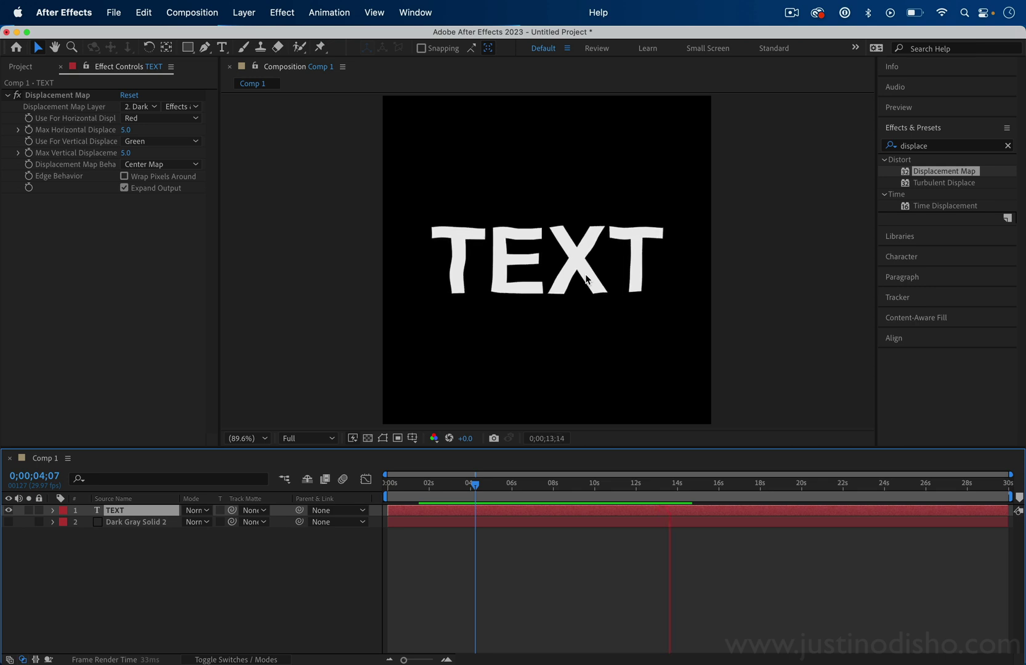
pyautogui.press('space')
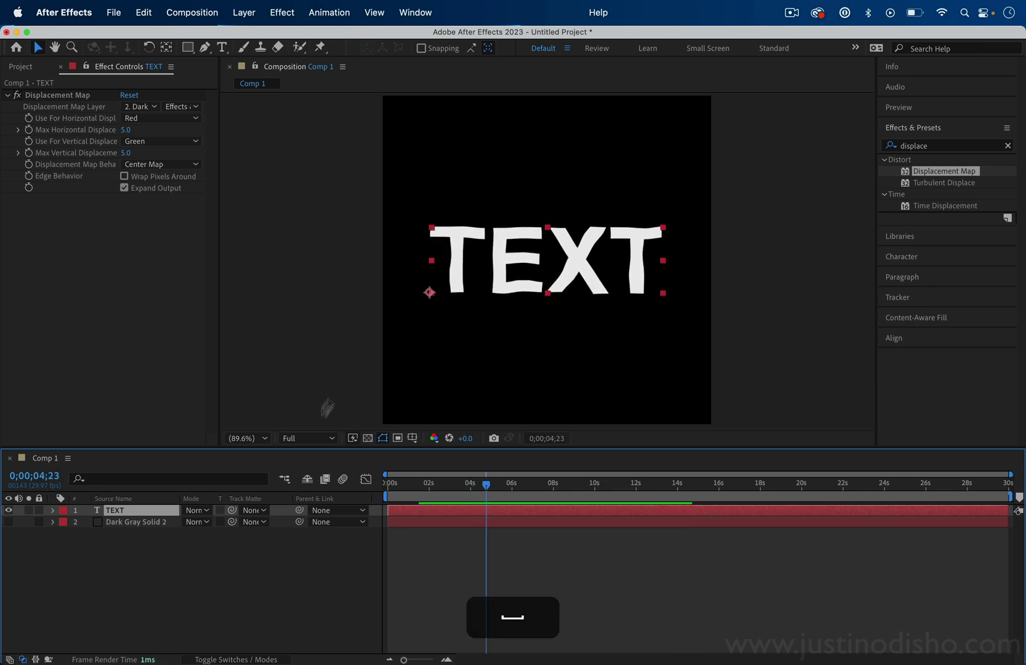
# Switch the Fractal Noise to Turbulent Basic with Block noise and preview the blocky edges
pyautogui.click(131, 522)
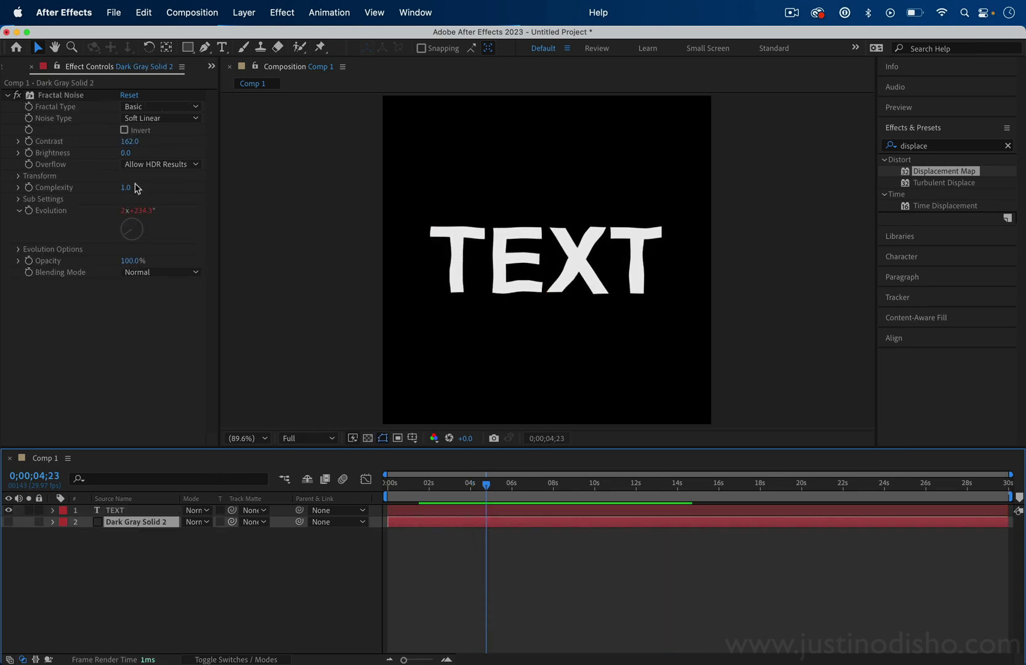
pyautogui.click(158, 106)
pyautogui.click(174, 160)
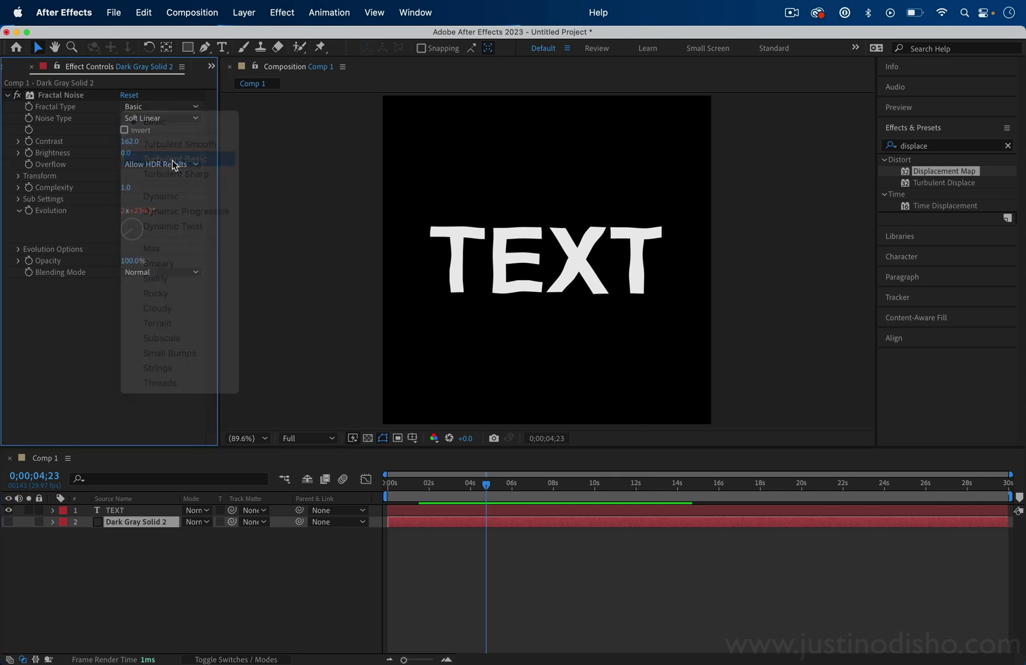
pyautogui.click(160, 118)
pyautogui.click(160, 133)
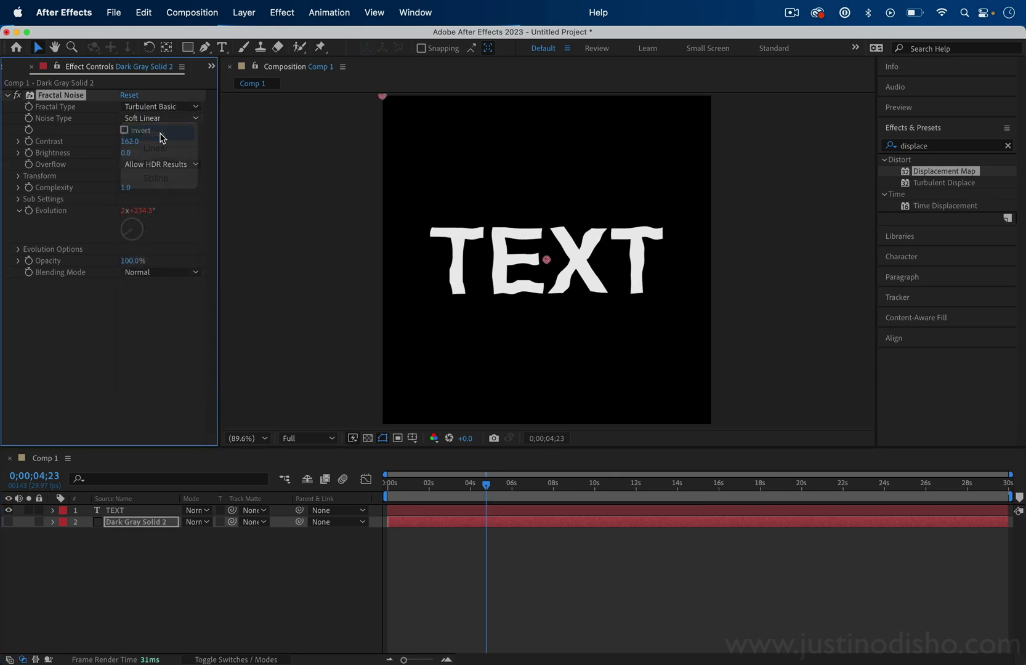
pyautogui.press('space')
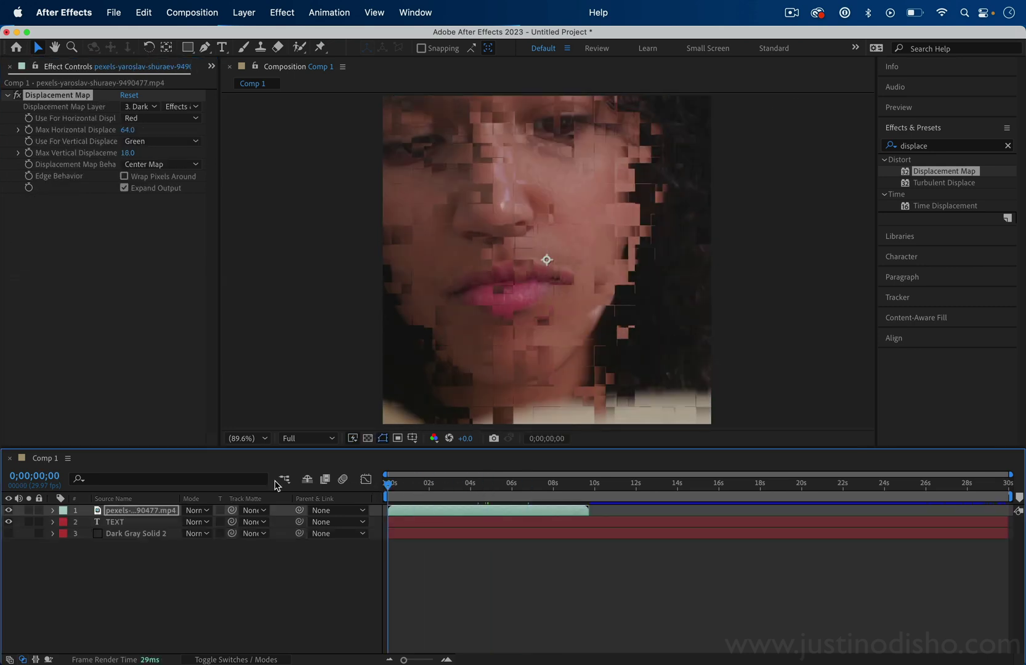
# Play the displaced video clip to preview the blocky glitching, then stop
pyautogui.press('space')
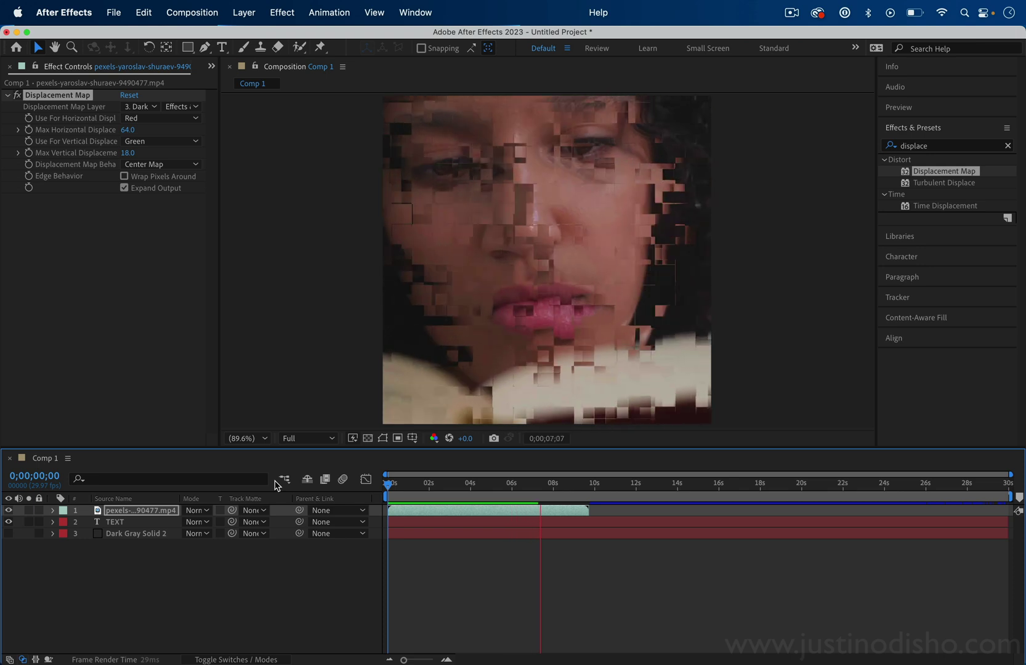
pyautogui.press('space')
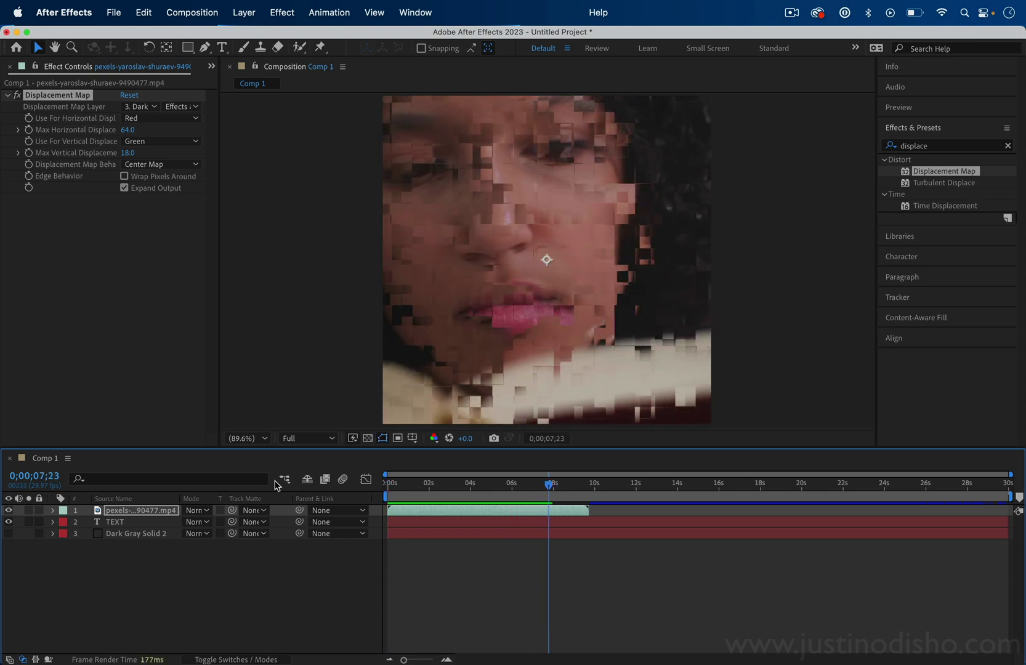